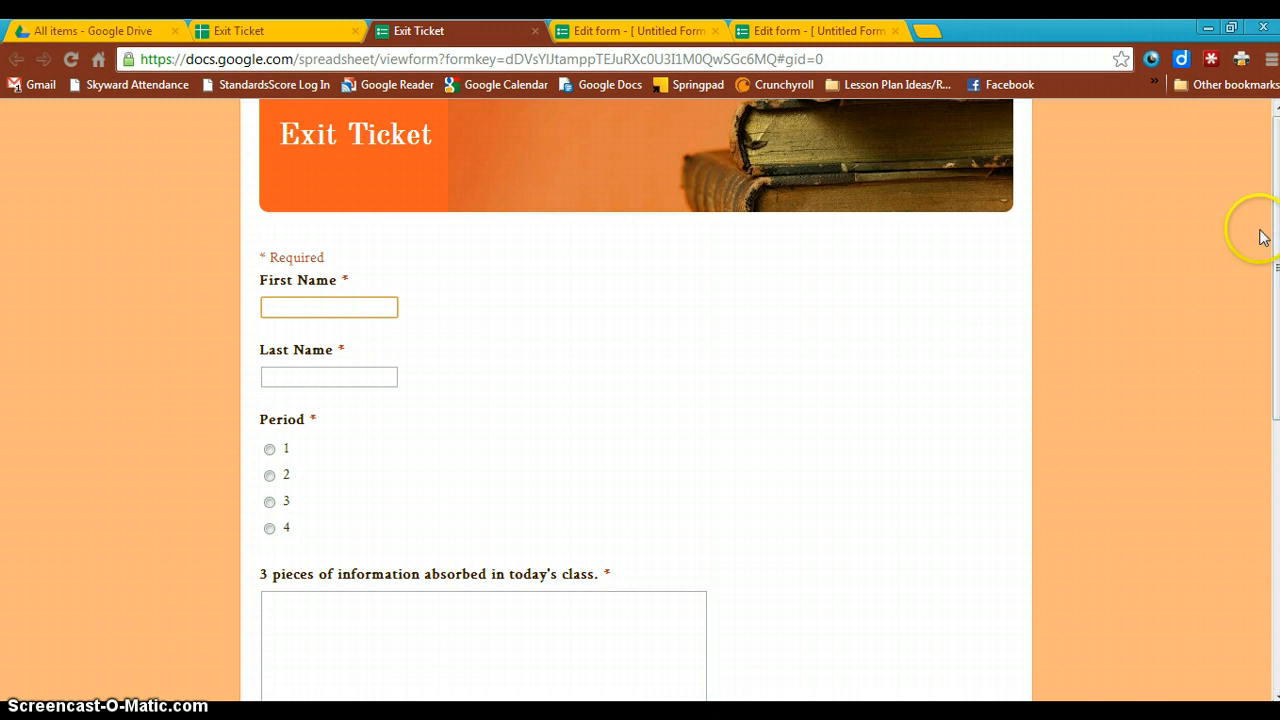
- Review the questions on the published Exit Ticket form and the draft form for Monday 10/07
drag(1272, 225, 1255, 460)
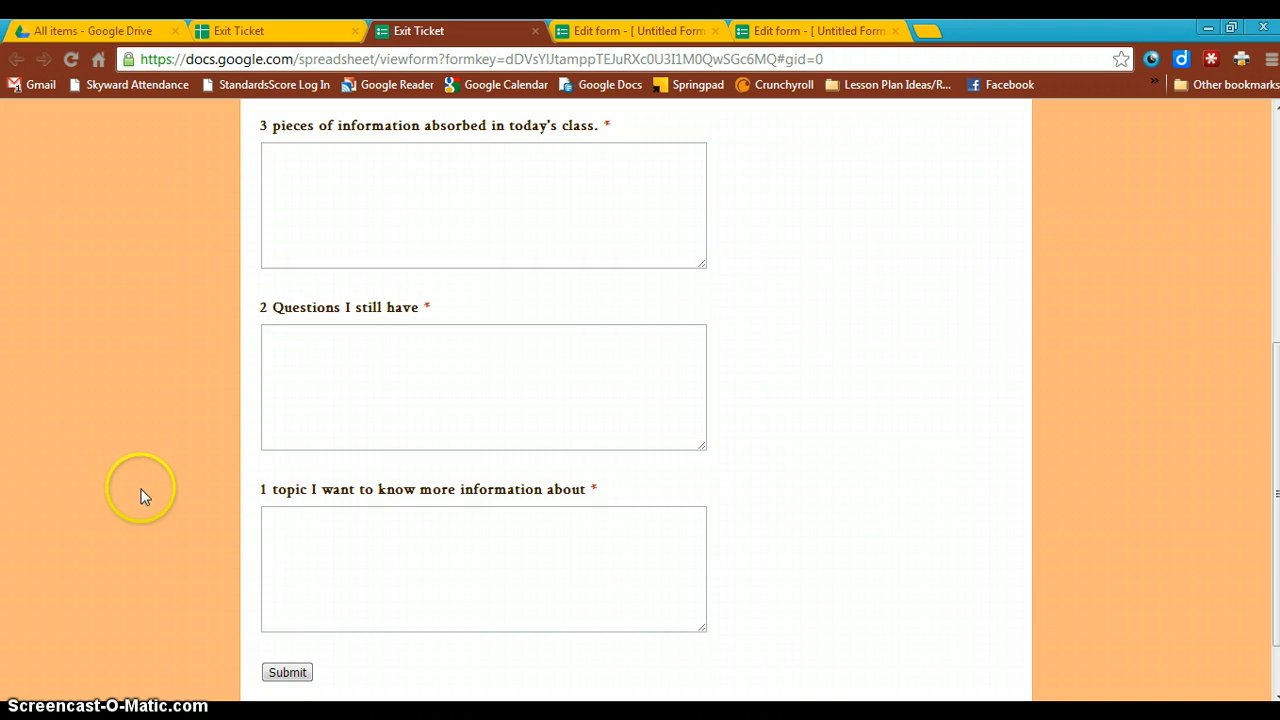
click(287, 672)
scroll(231, 562, up, 2)
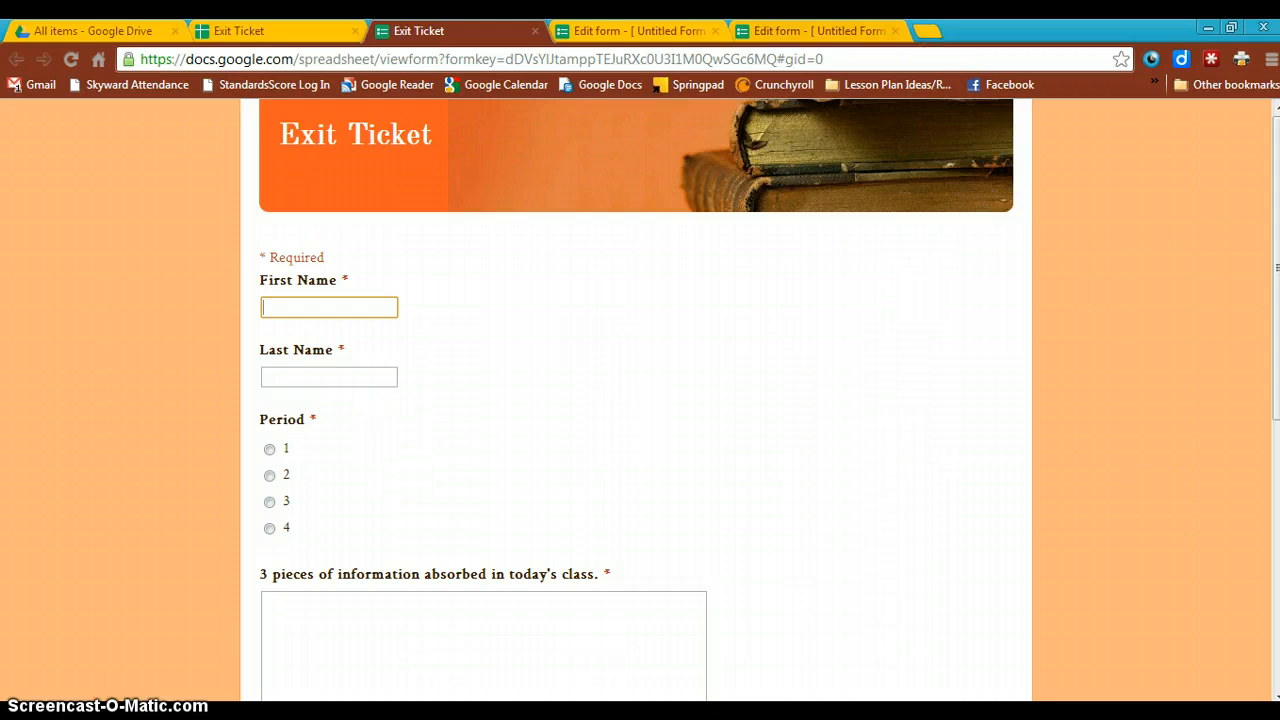
click(655, 33)
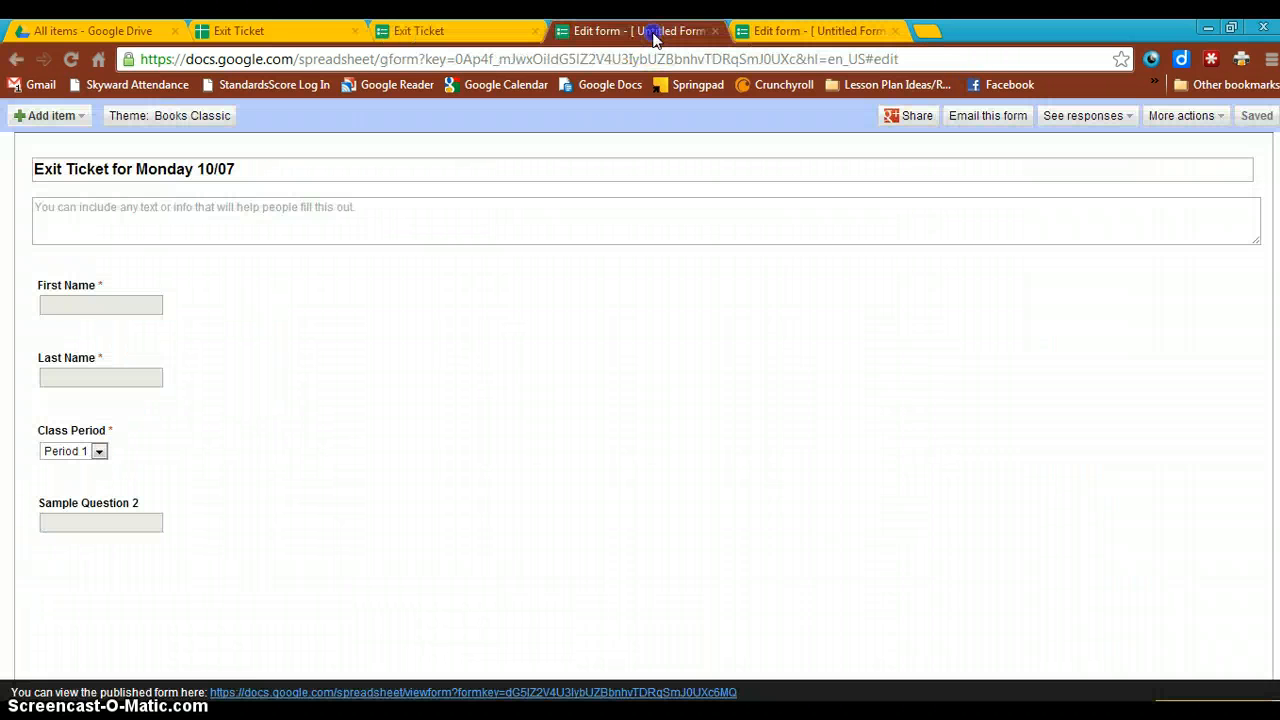
- Go to drive.google.com and create a new blank form
click(88, 30)
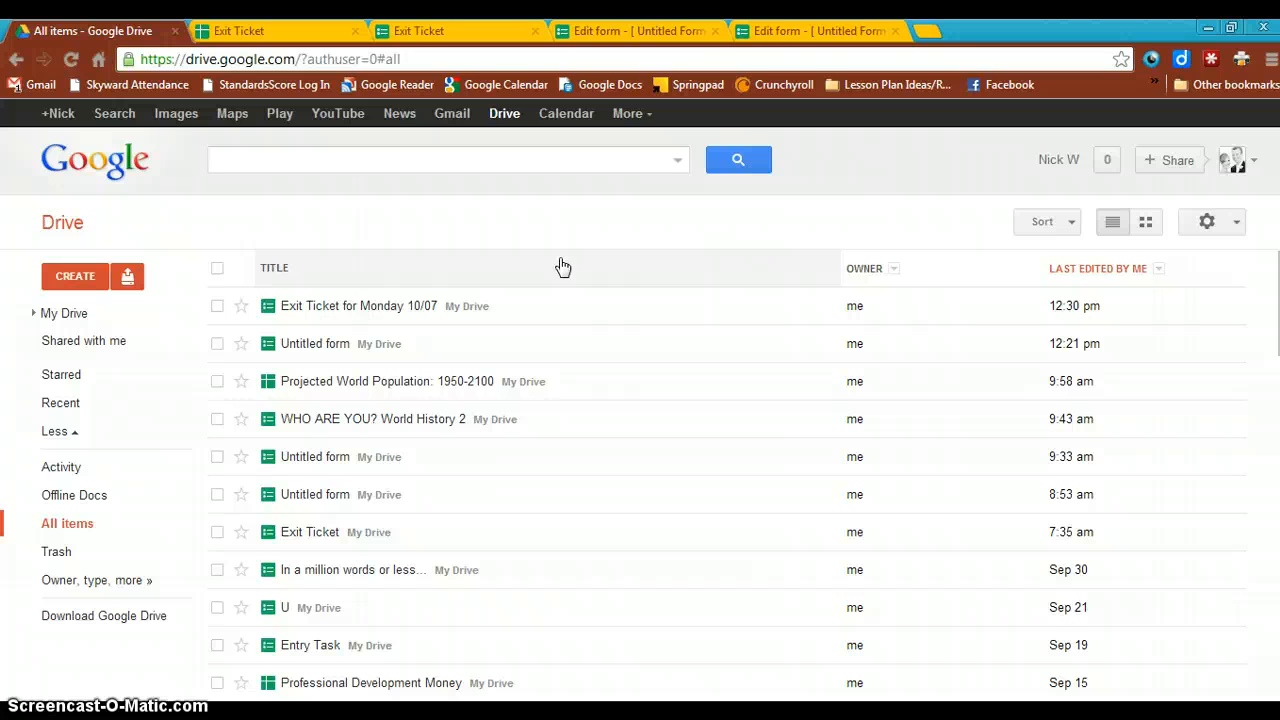
click(524, 61)
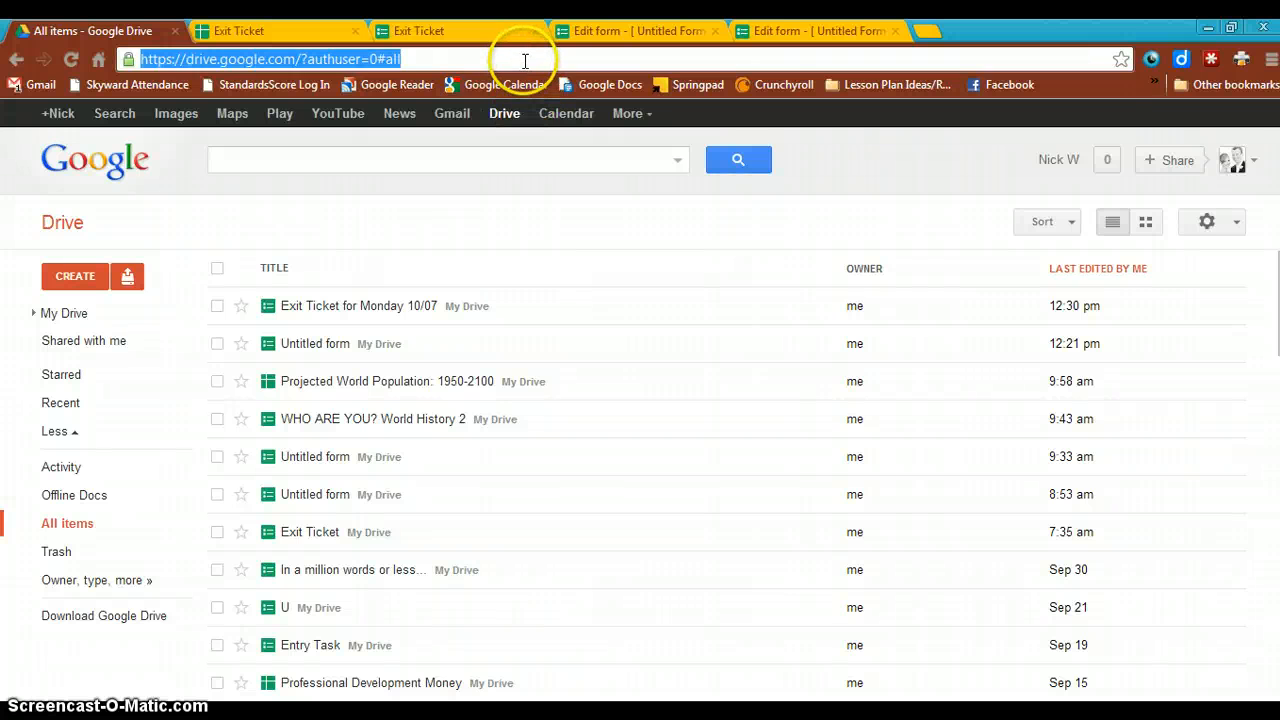
text(drive.google.)
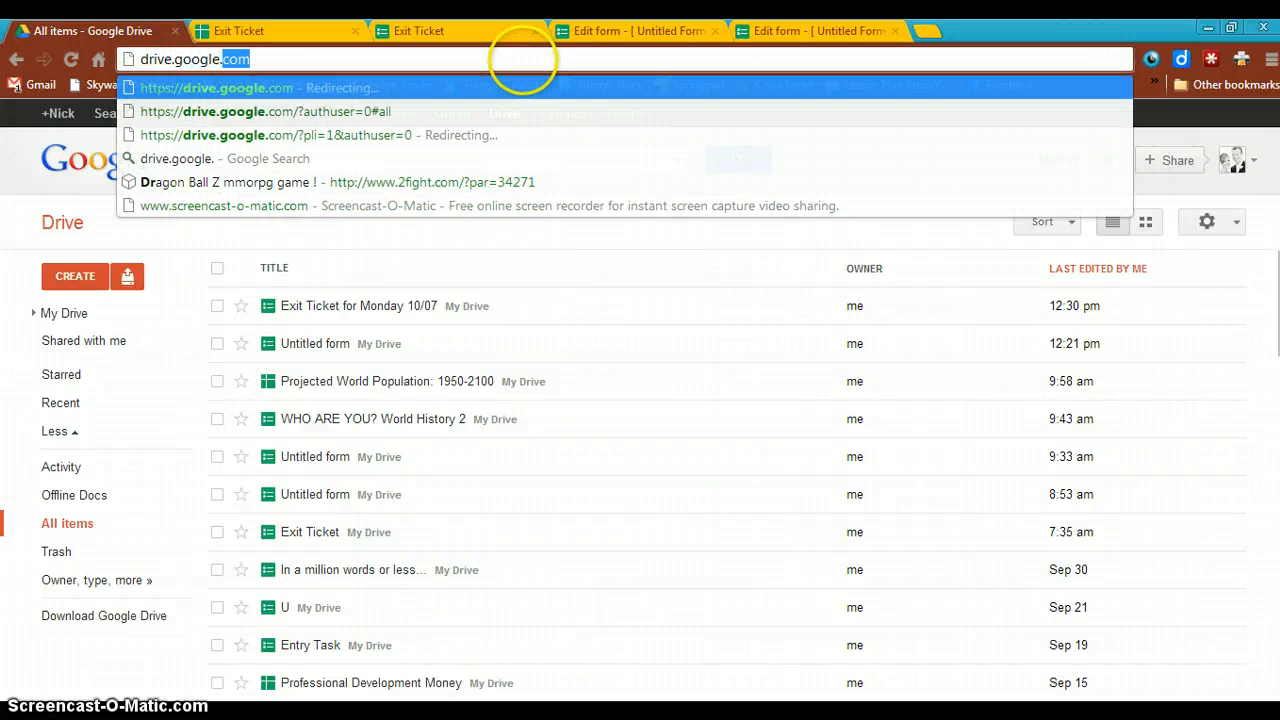
key(Return)
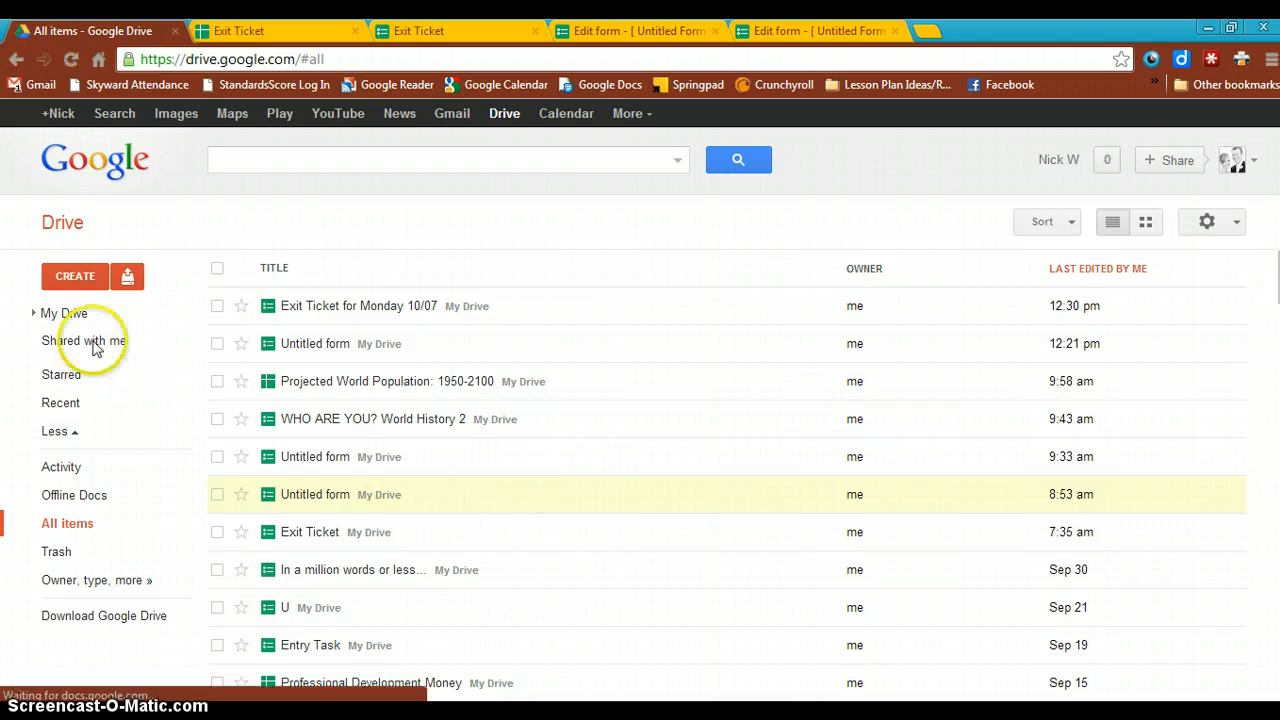
click(77, 274)
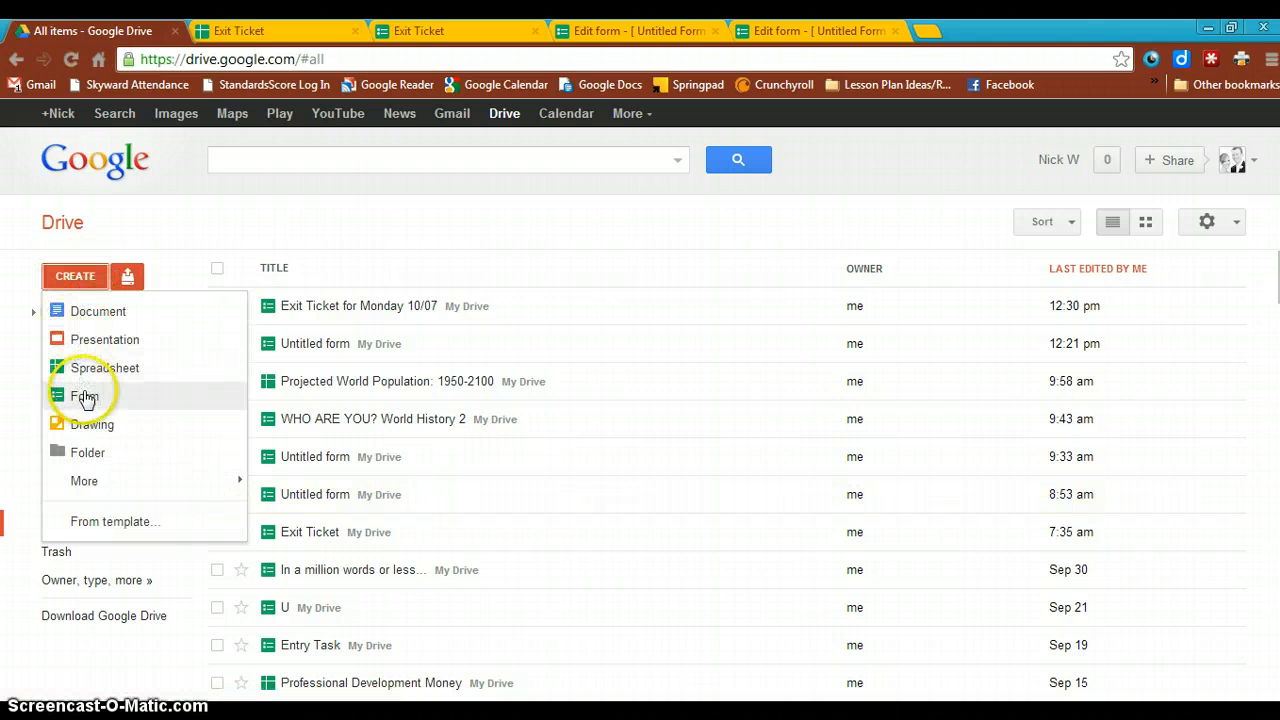
click(85, 399)
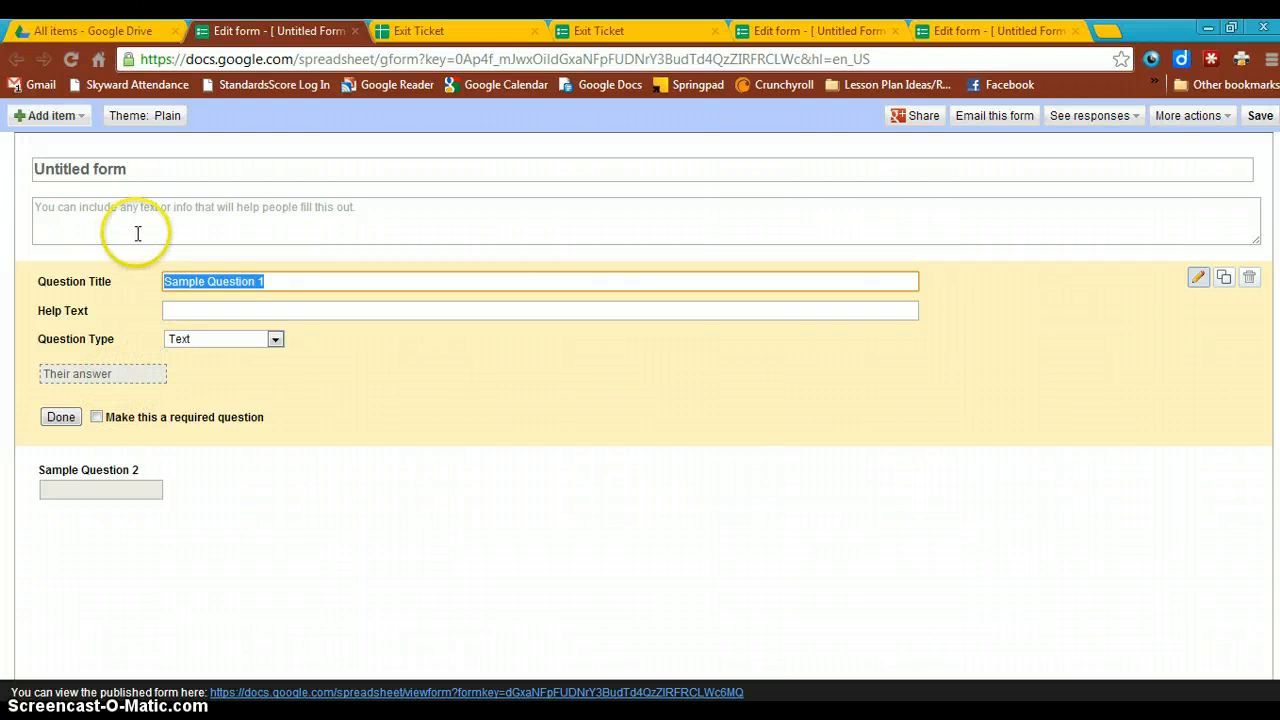
click(146, 168)
key(Tab)
click(247, 283)
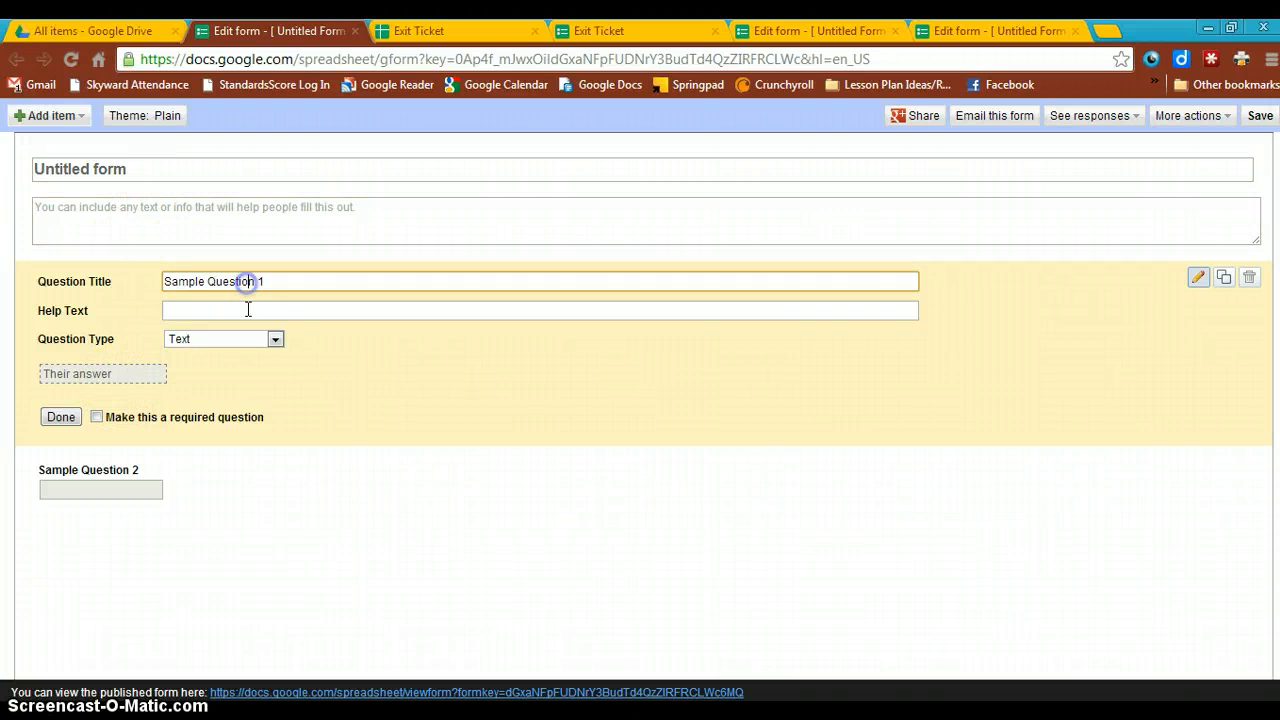
click(247, 310)
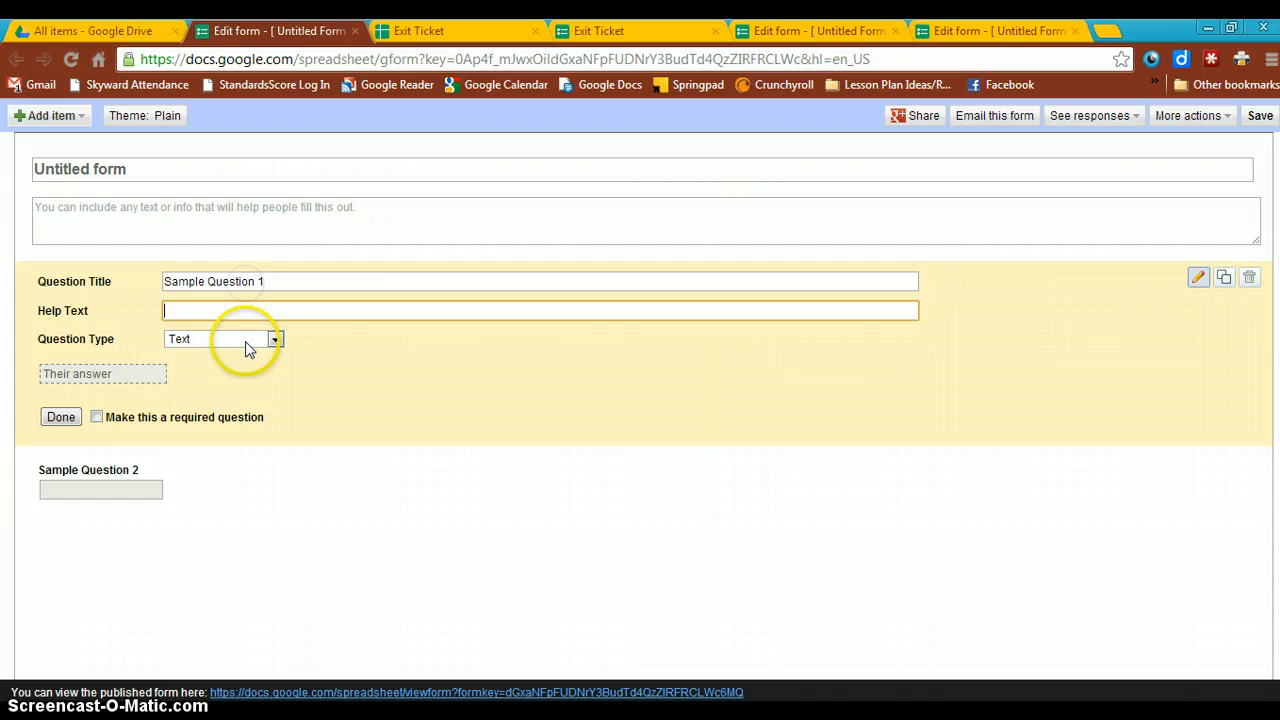
click(114, 490)
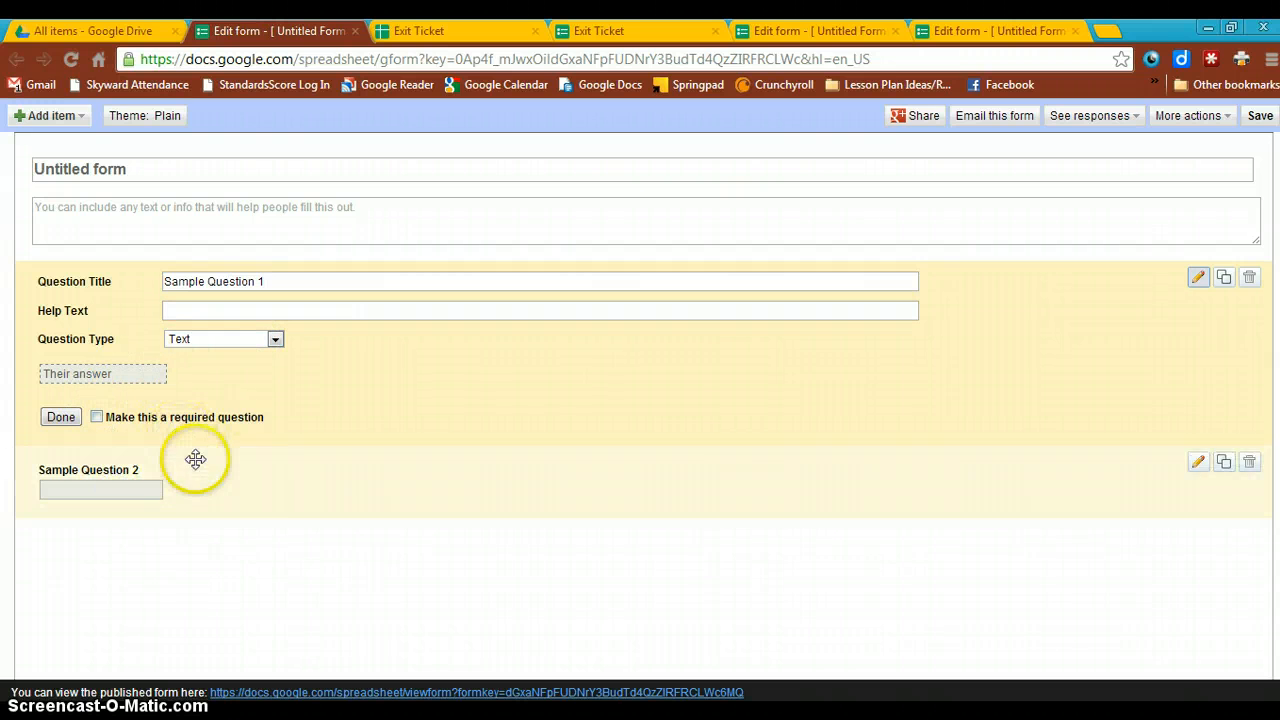
- Title the form "Exit Ticket 10/07 - World History 2"
double_click(168, 170)
triple_click(168, 170)
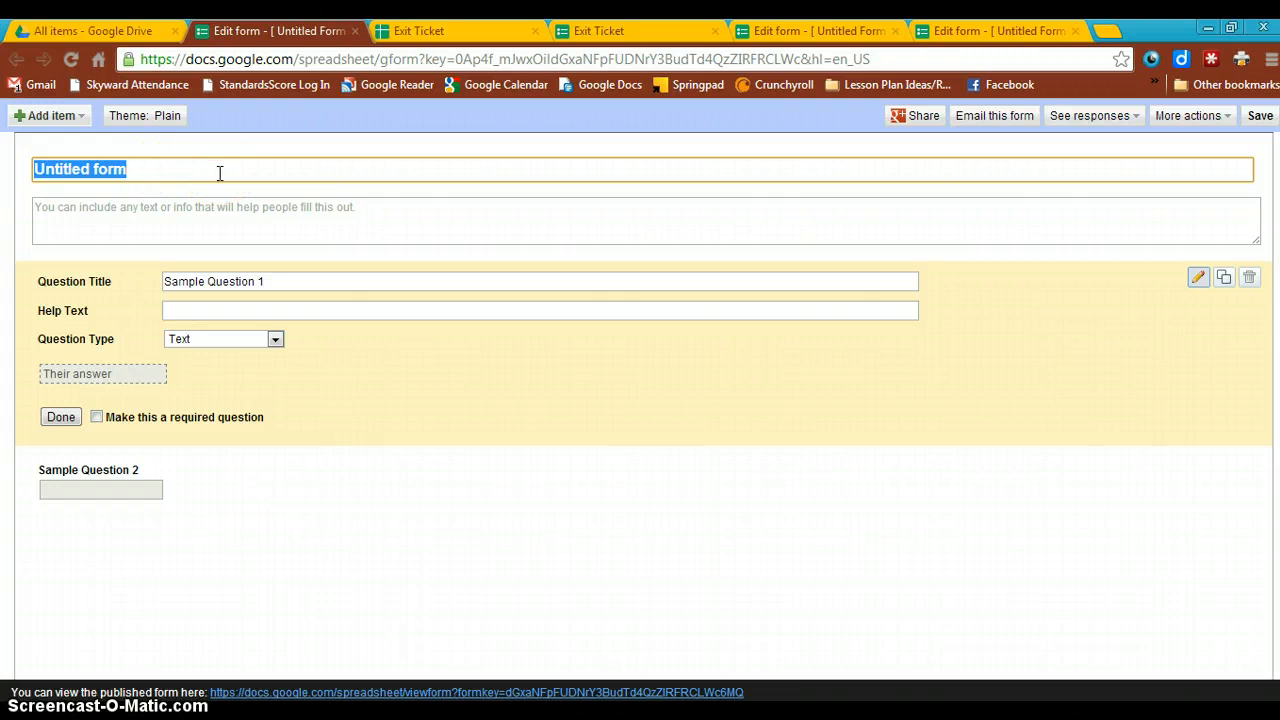
text(Exit Ticket)
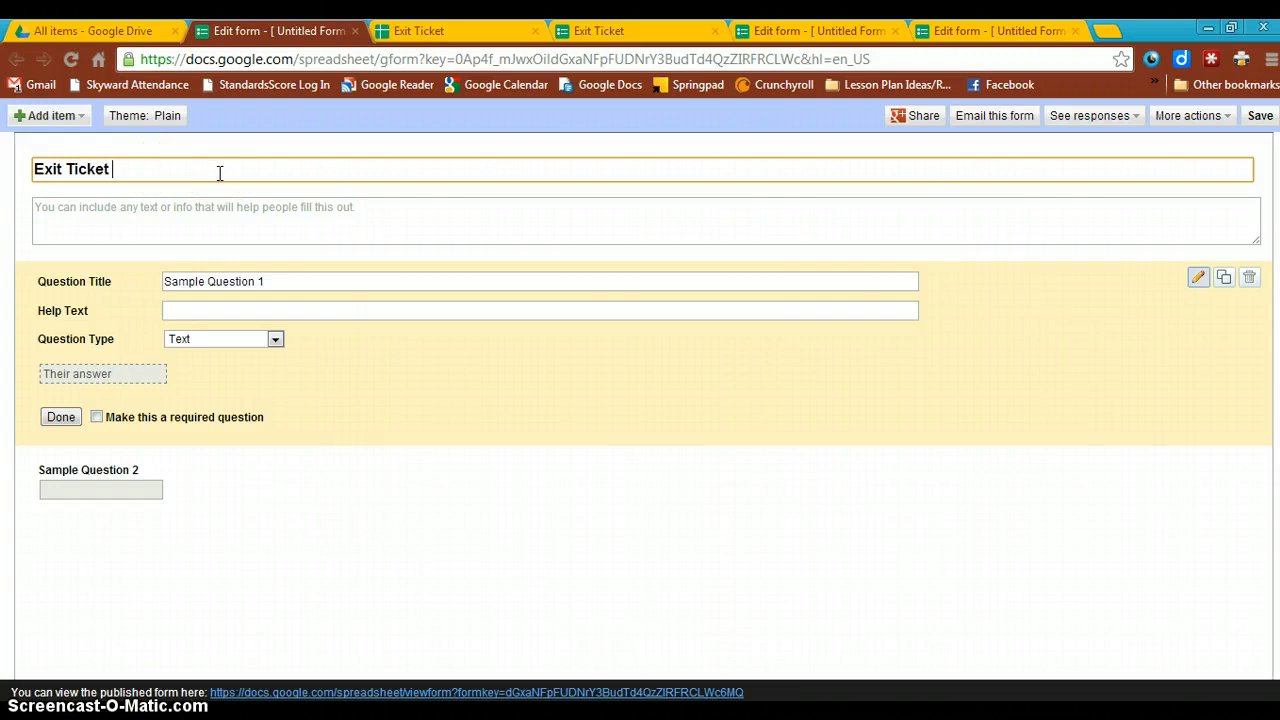
text( 10/07 - World History 2)
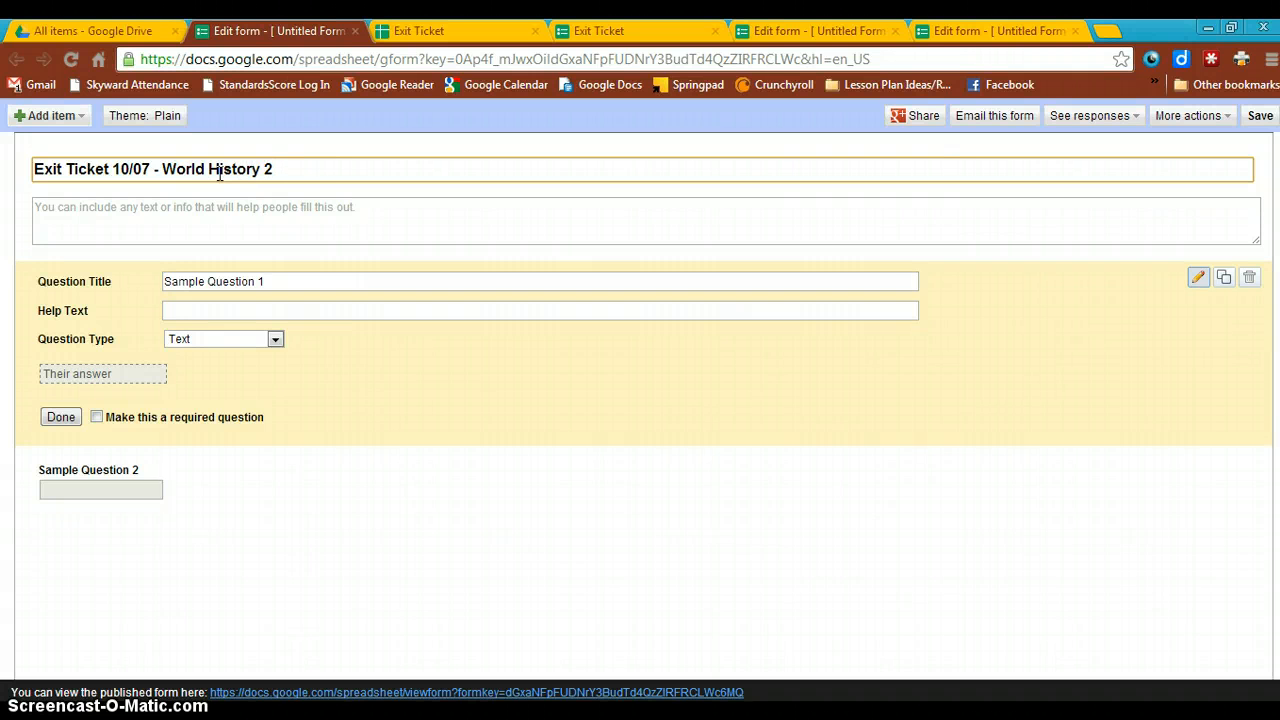
click(270, 214)
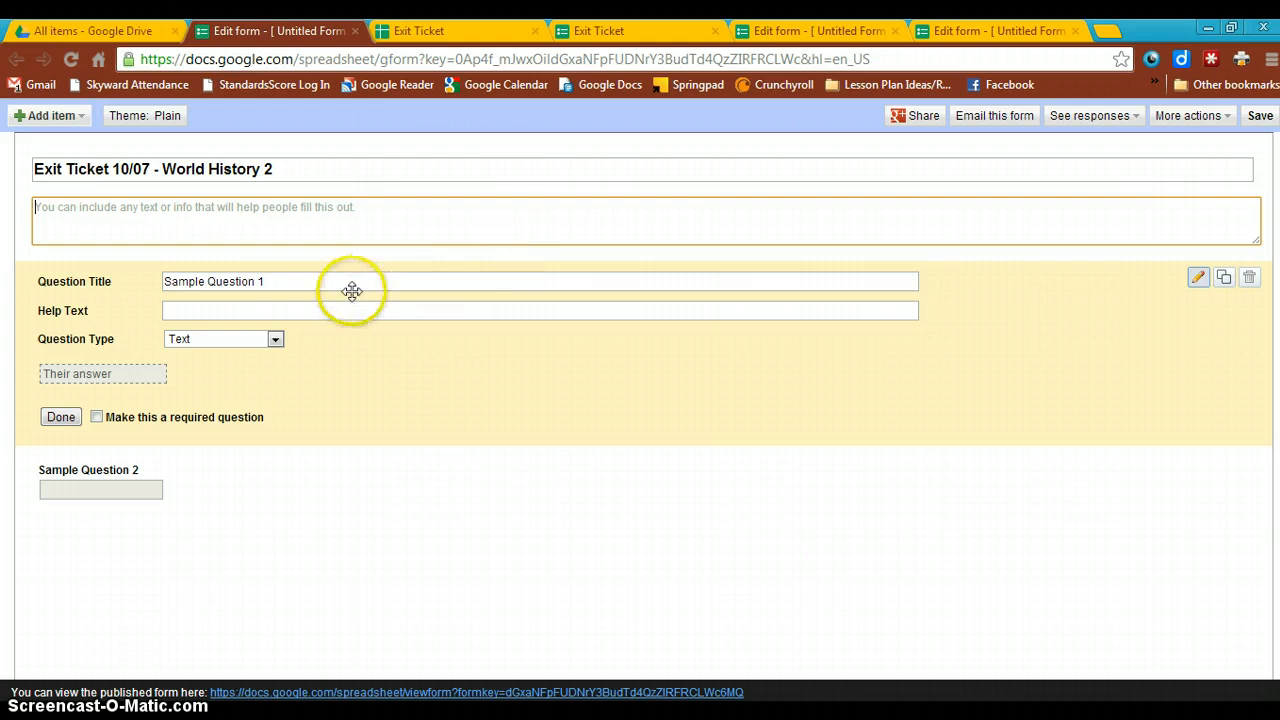
- Try the Paragraph text, Multiple choice, Checkboxes and Grid question types on the first question and return it to Text
click(275, 341)
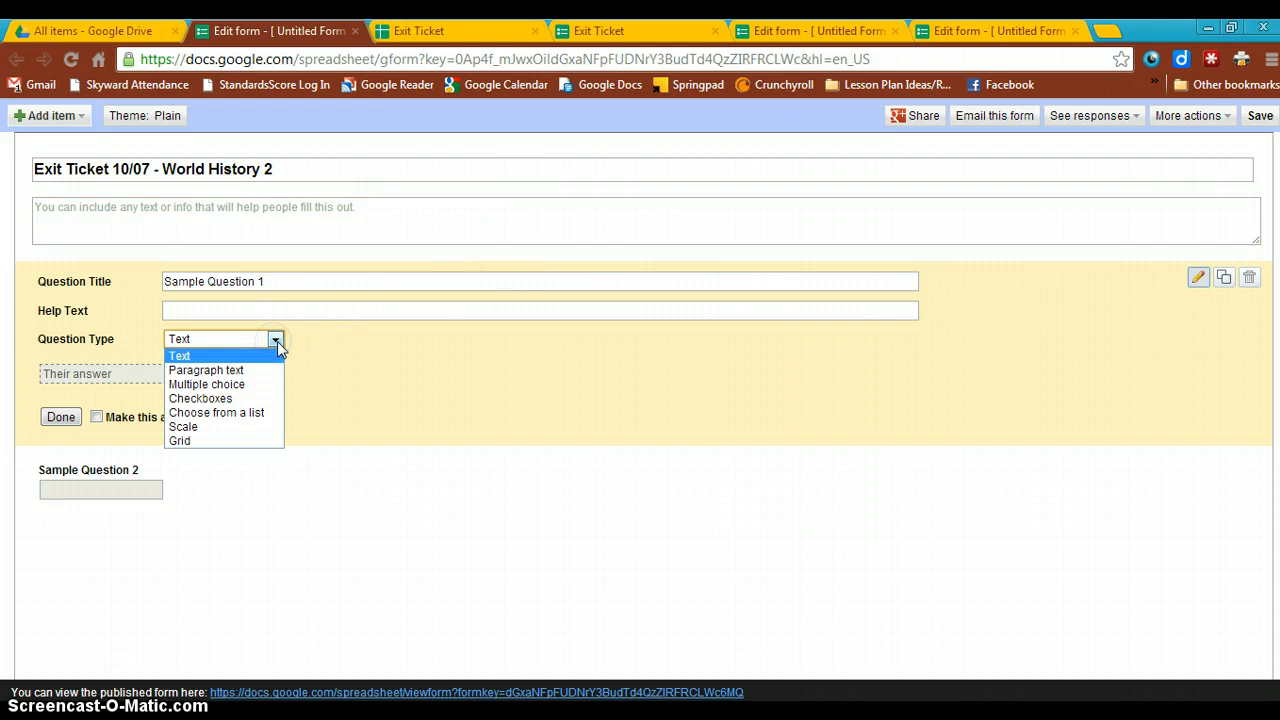
click(306, 282)
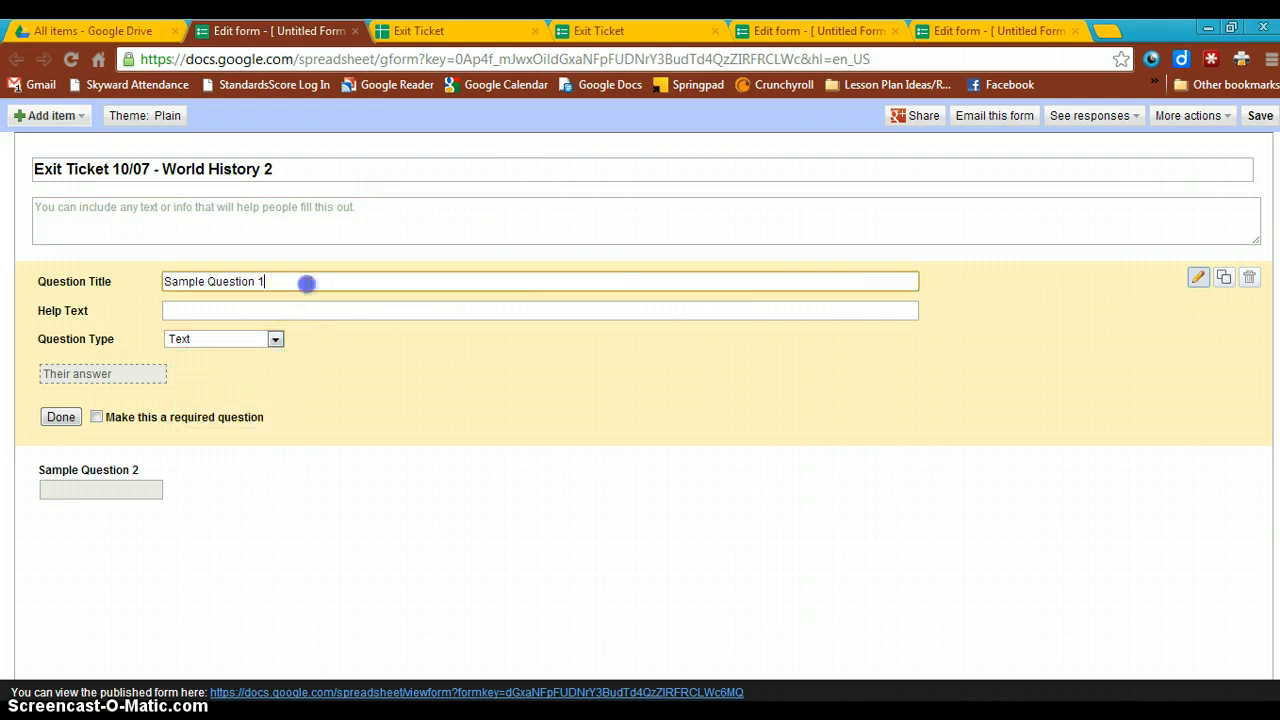
click(275, 339)
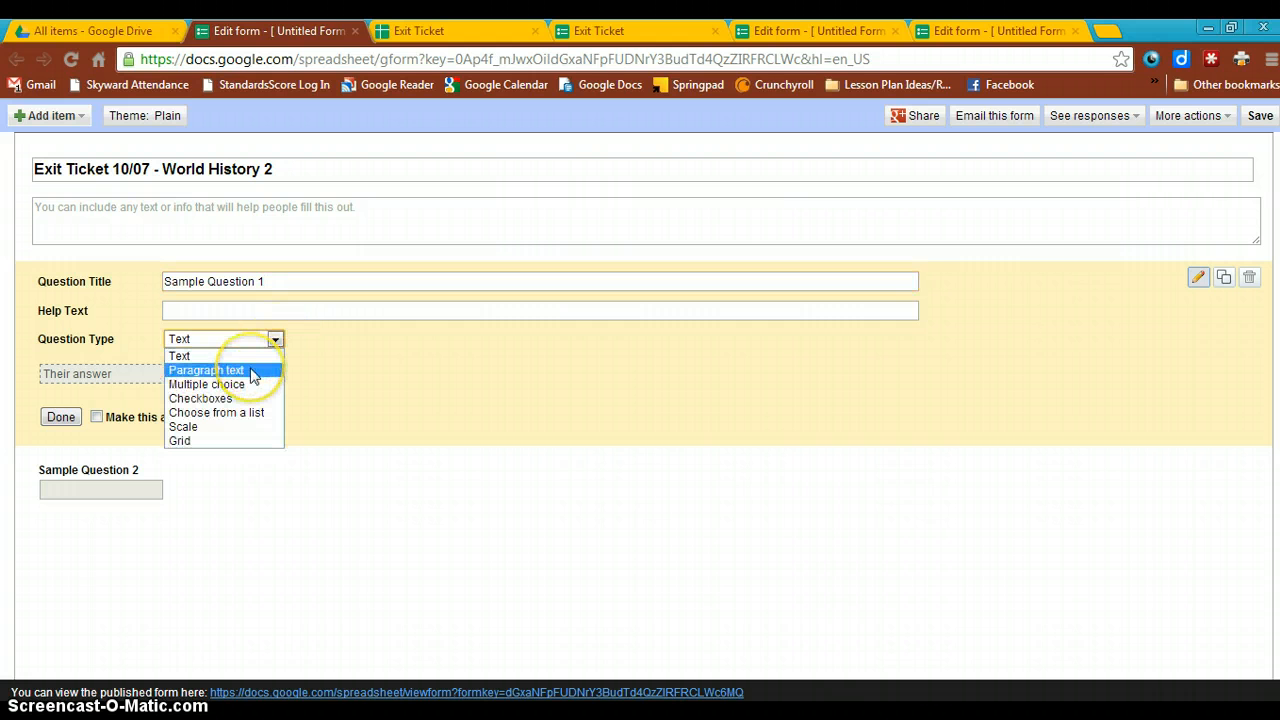
click(252, 372)
click(275, 339)
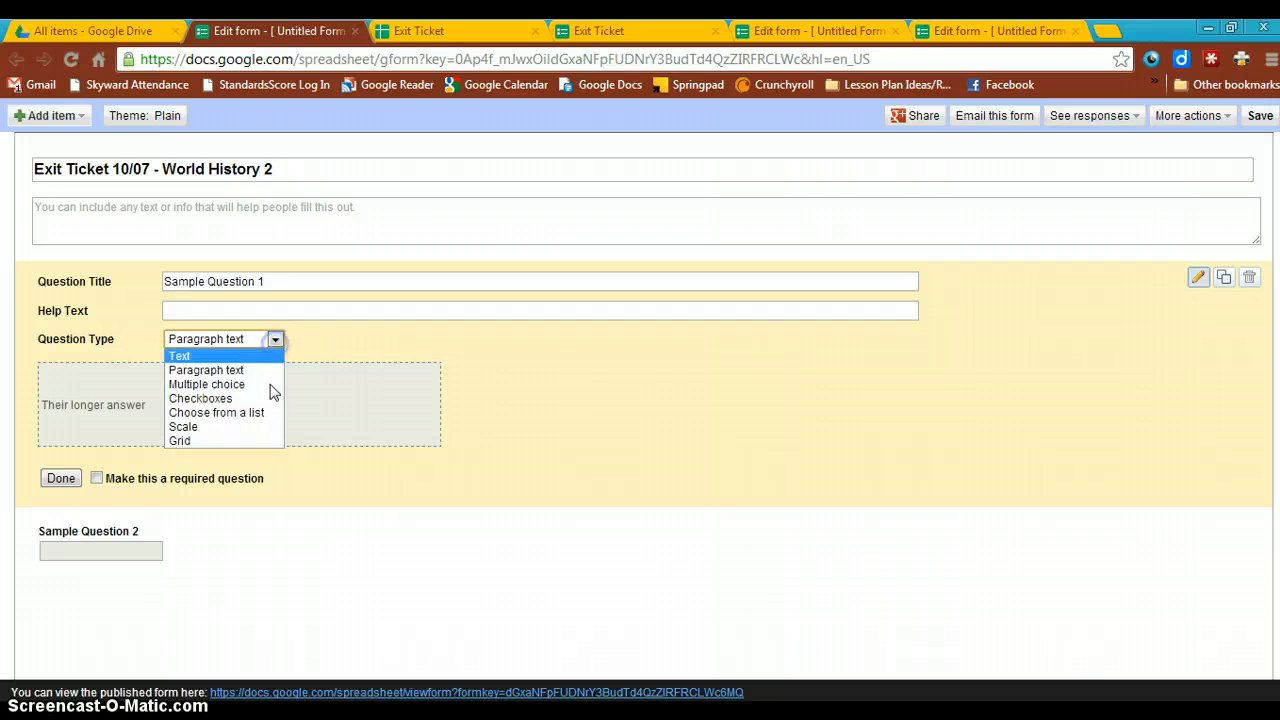
click(266, 386)
click(275, 339)
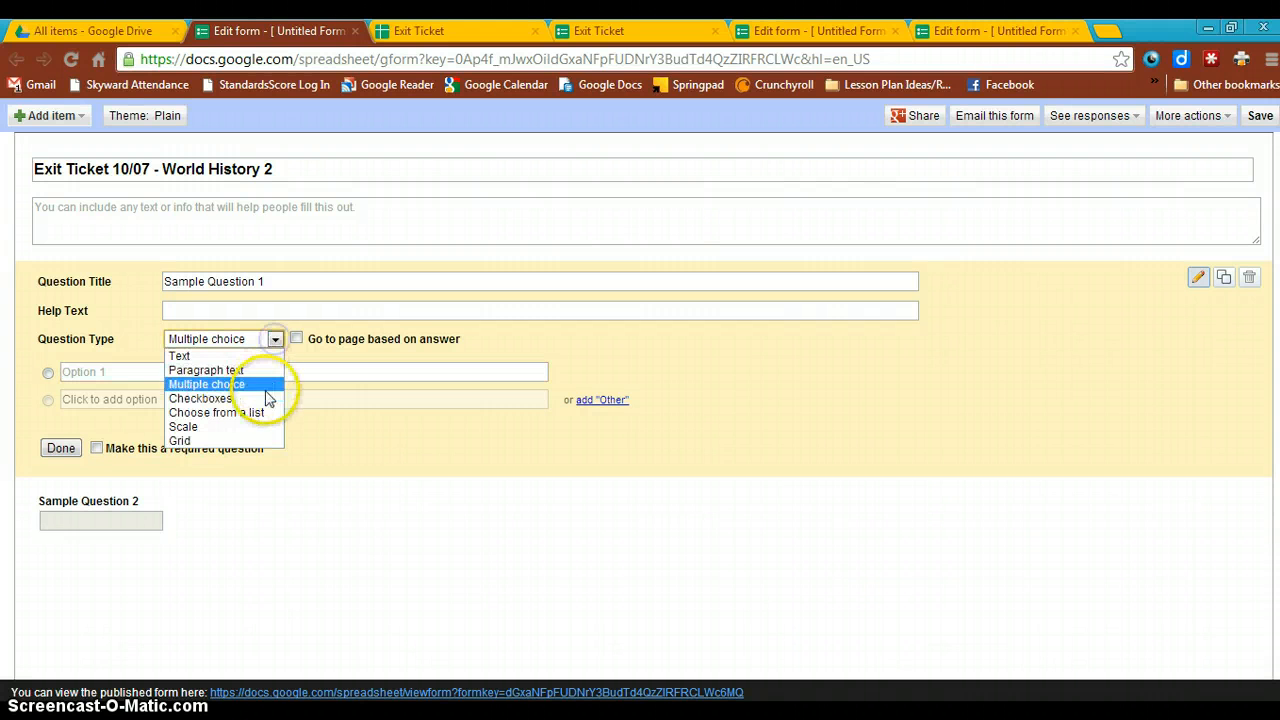
click(265, 386)
click(263, 398)
click(276, 341)
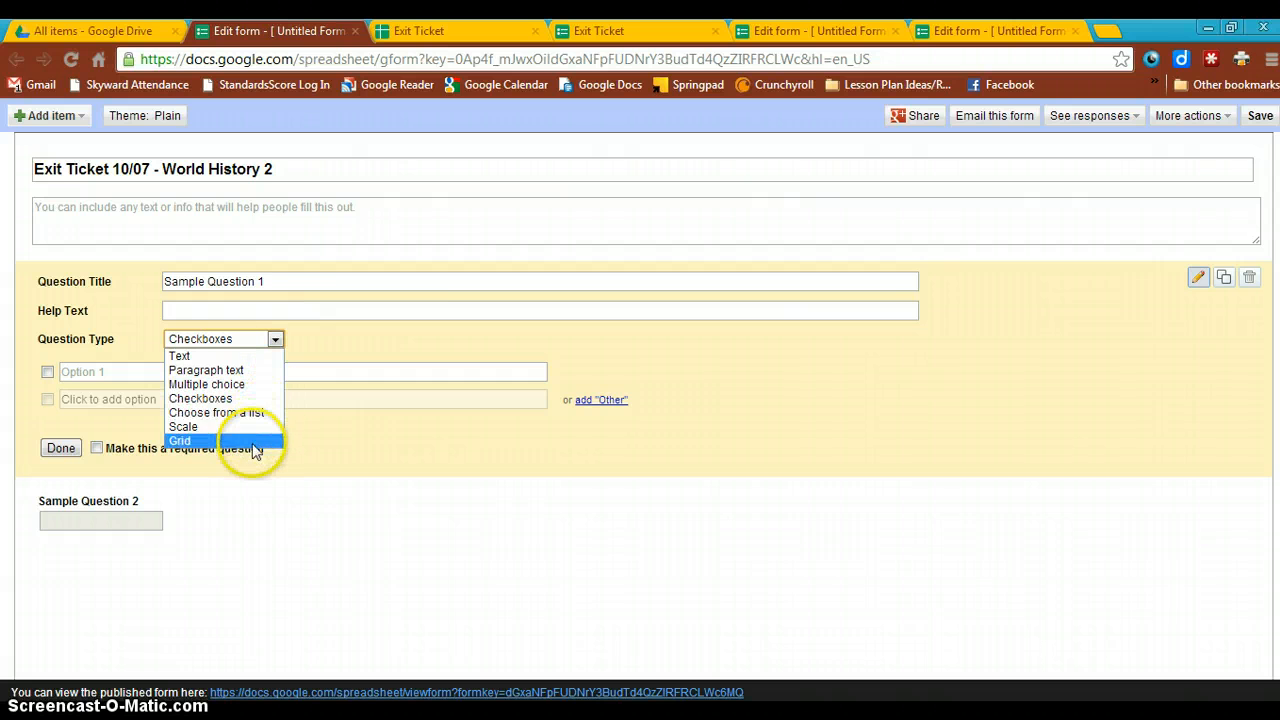
click(255, 441)
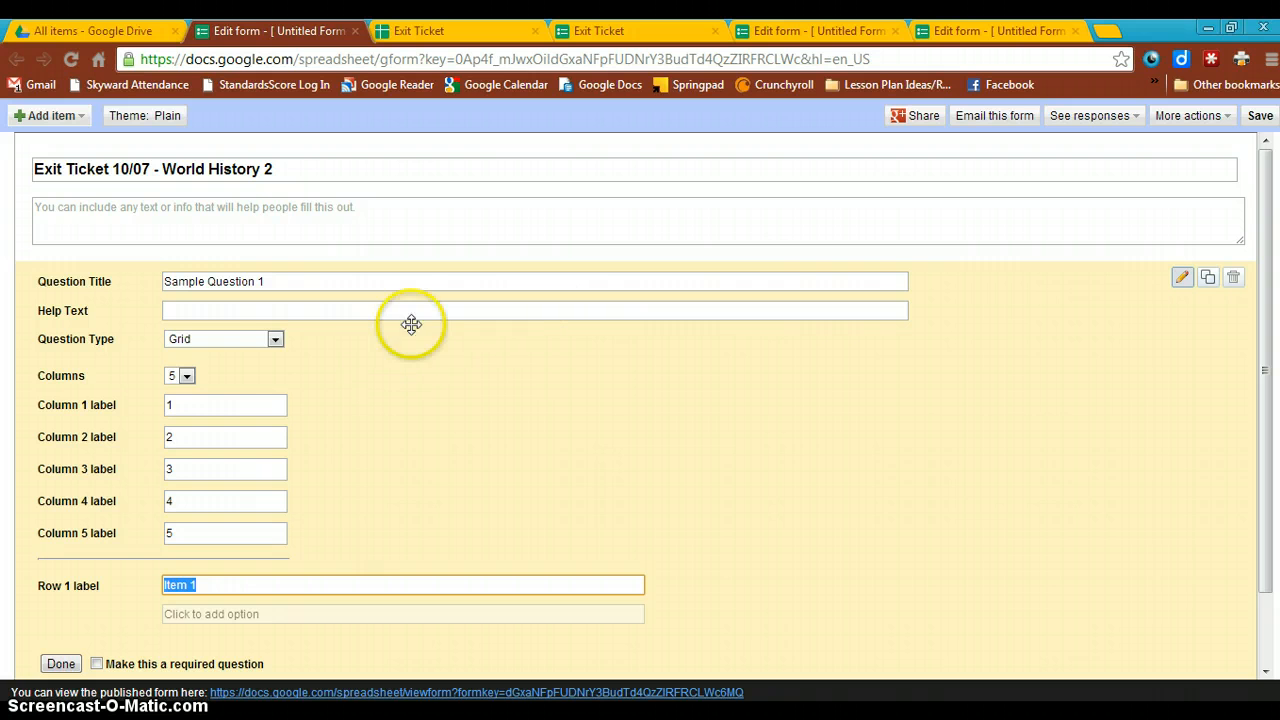
click(274, 339)
click(268, 357)
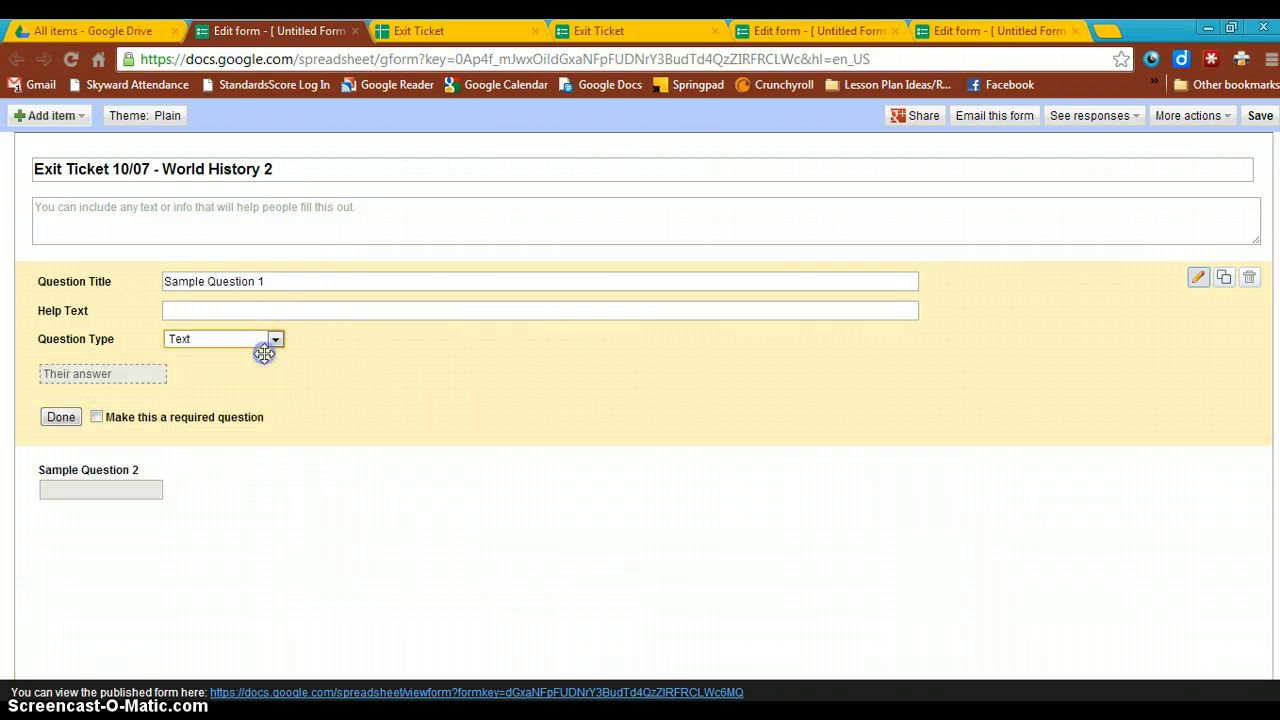
- Title the first question "What questions do you still have about Humanism and the Renaissance?" and duplicate it twice
triple_click(285, 281)
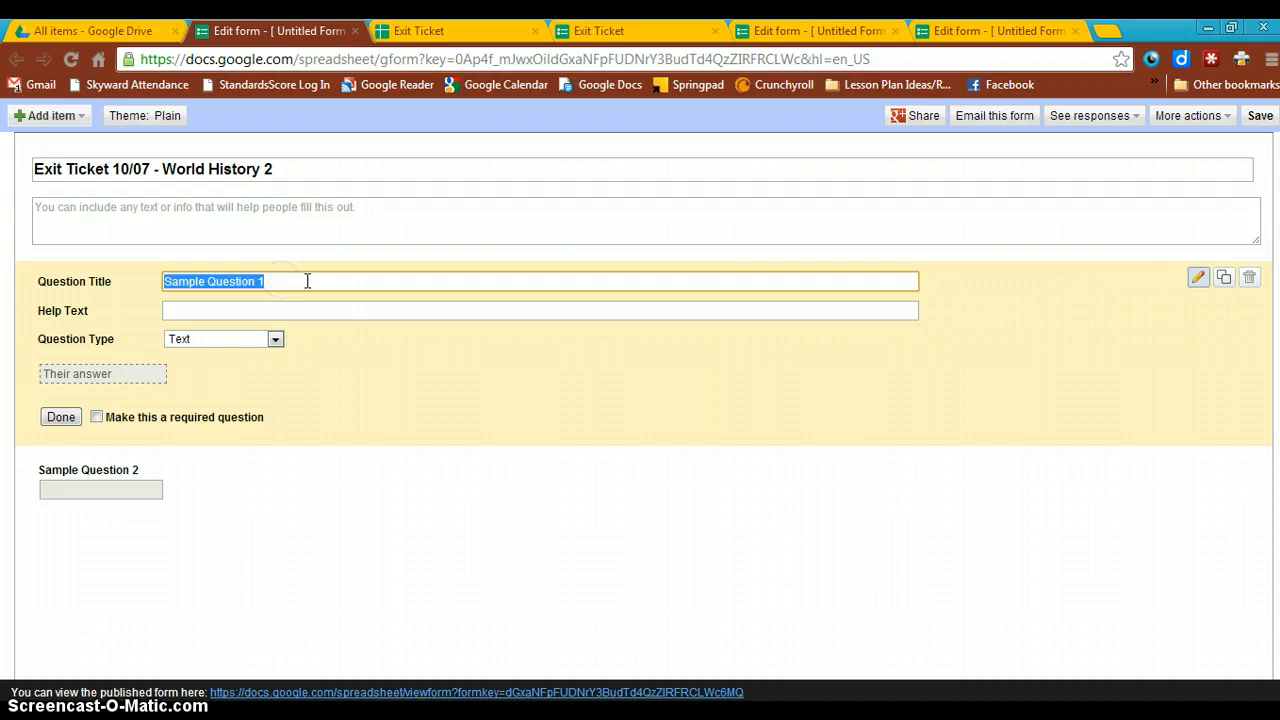
text(W)
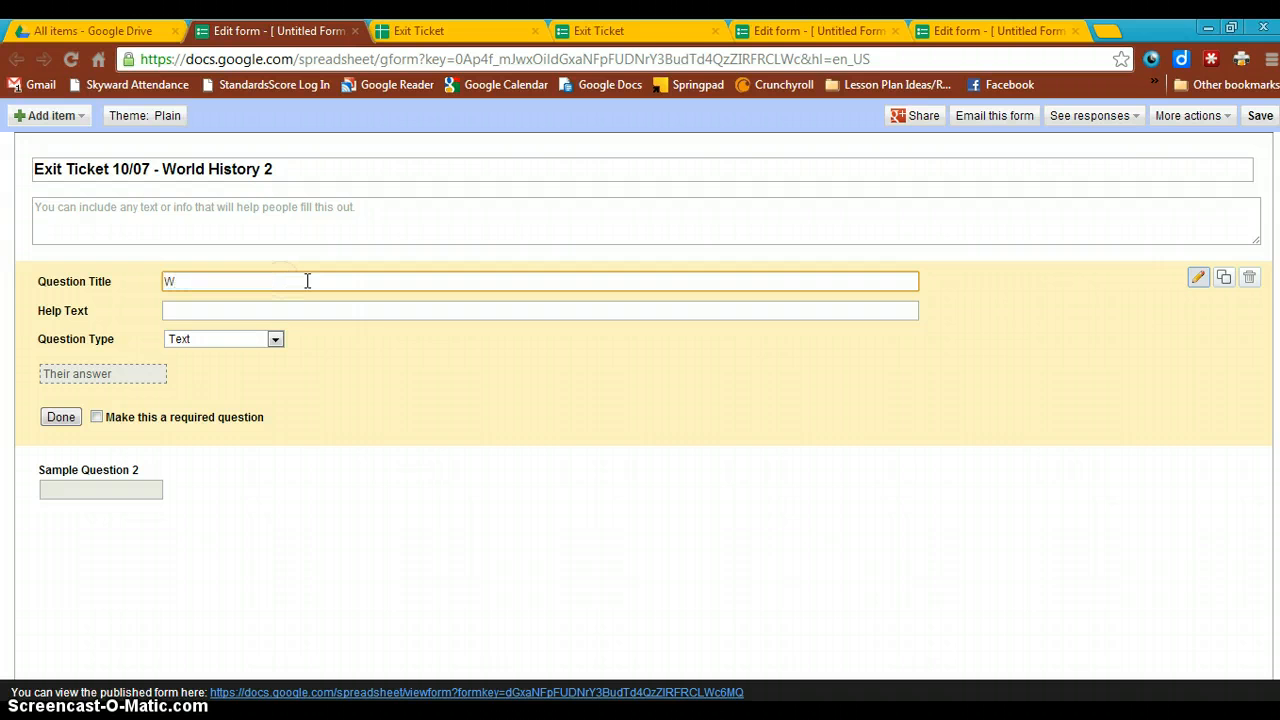
text(hat questions do you still have about)
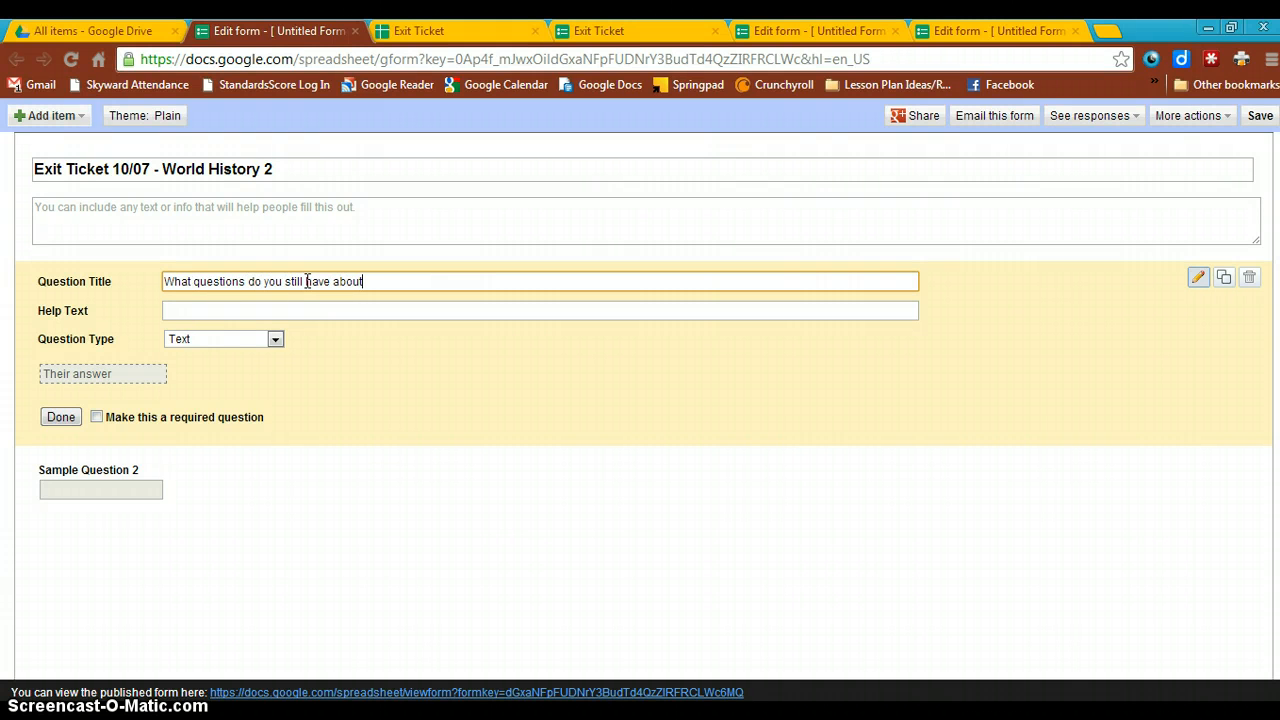
text( Humanism and the Renaissance?)
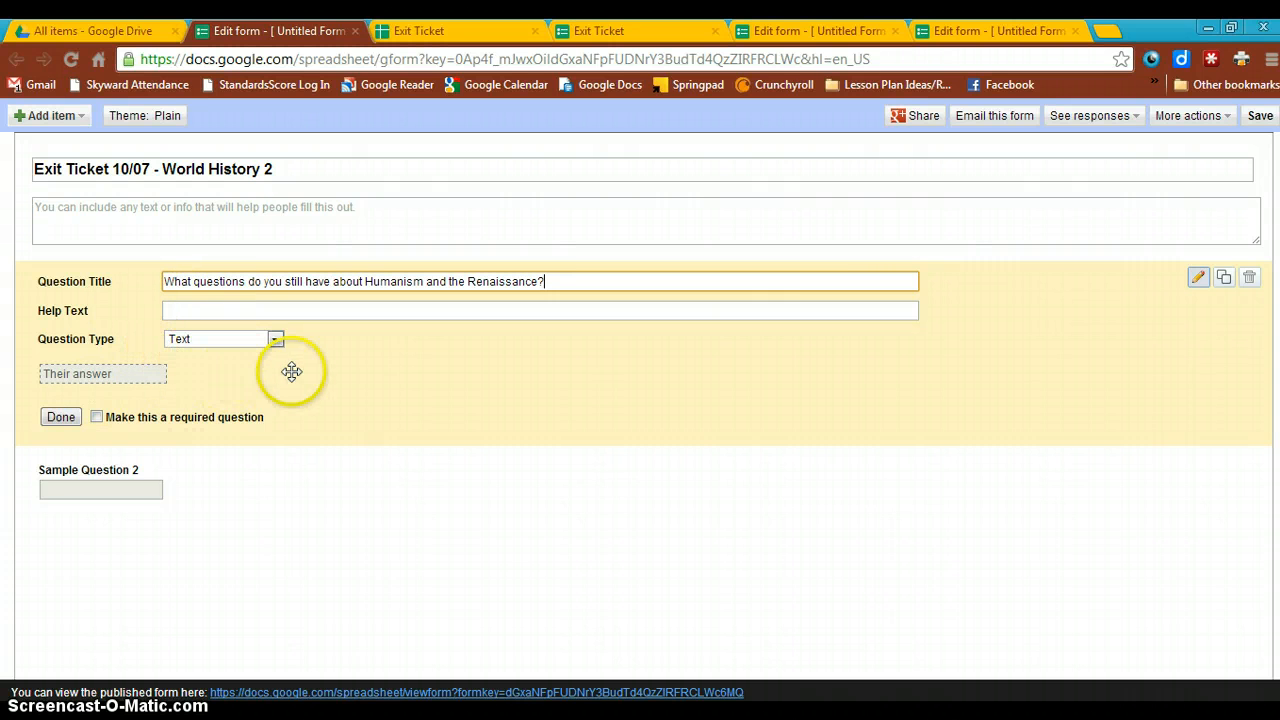
click(1225, 280)
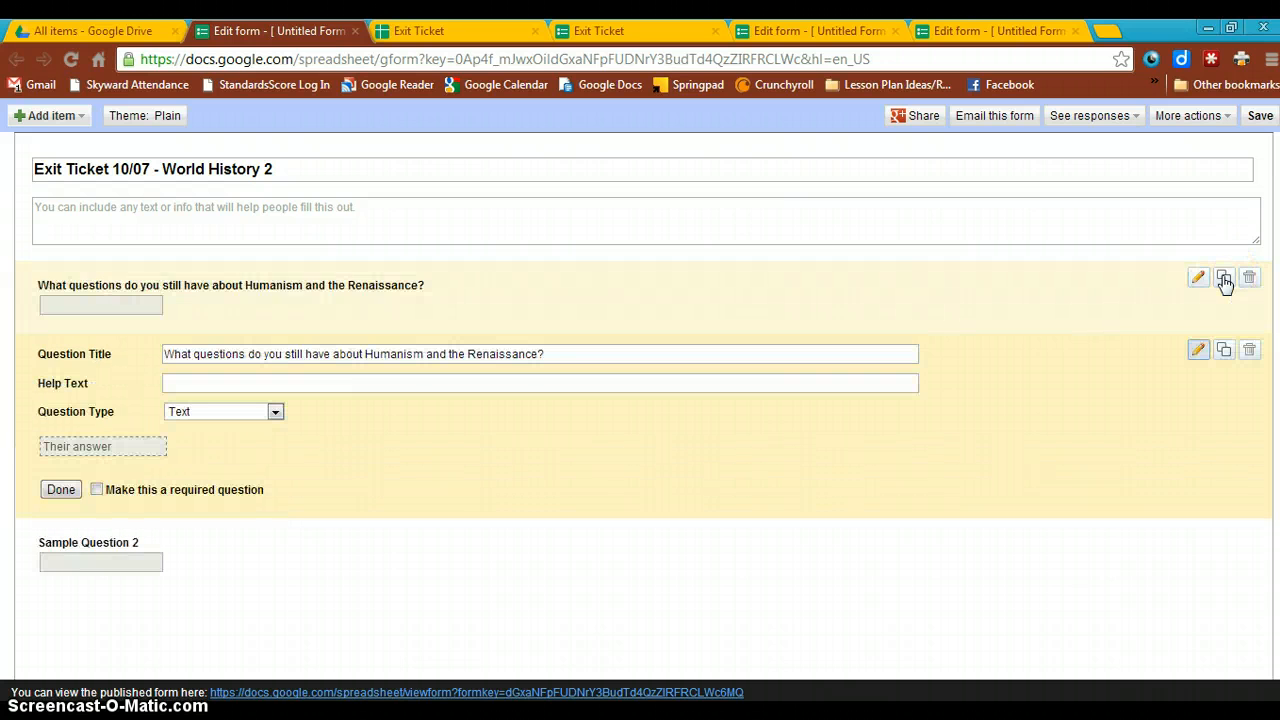
click(1224, 350)
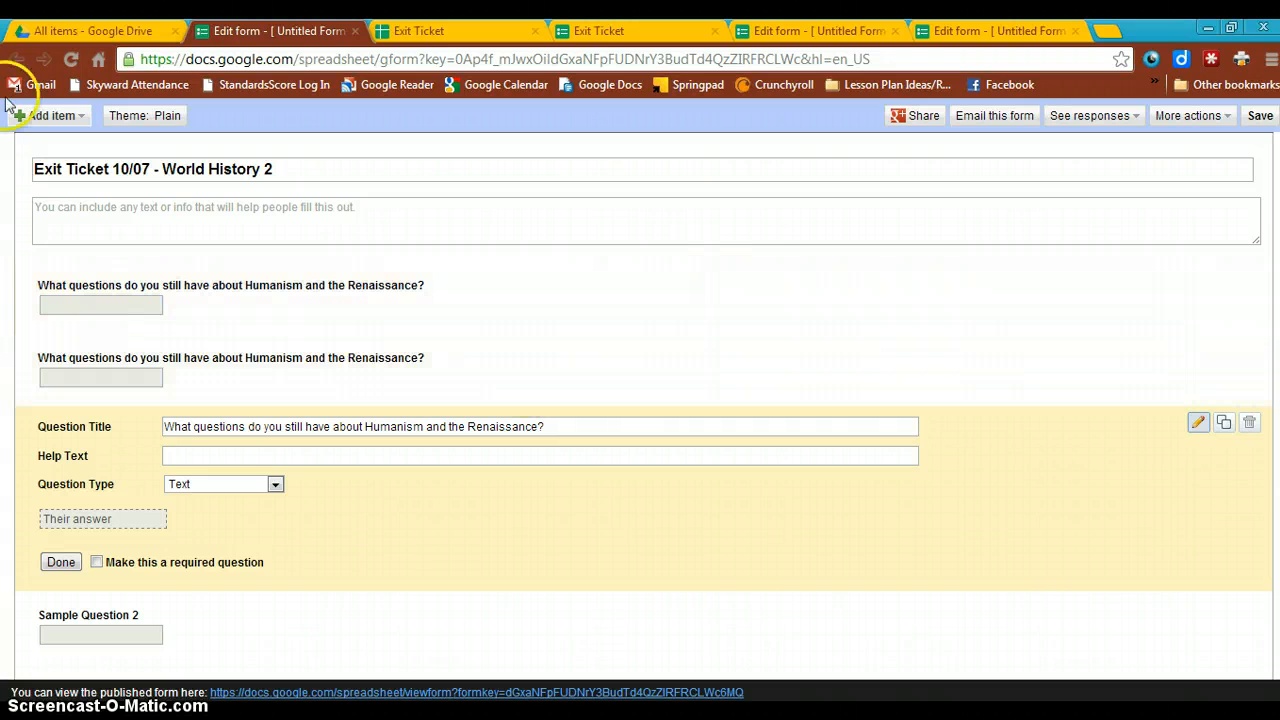
- Add a blank section header and a page break at the end of the form, below Sample Question 2
click(81, 117)
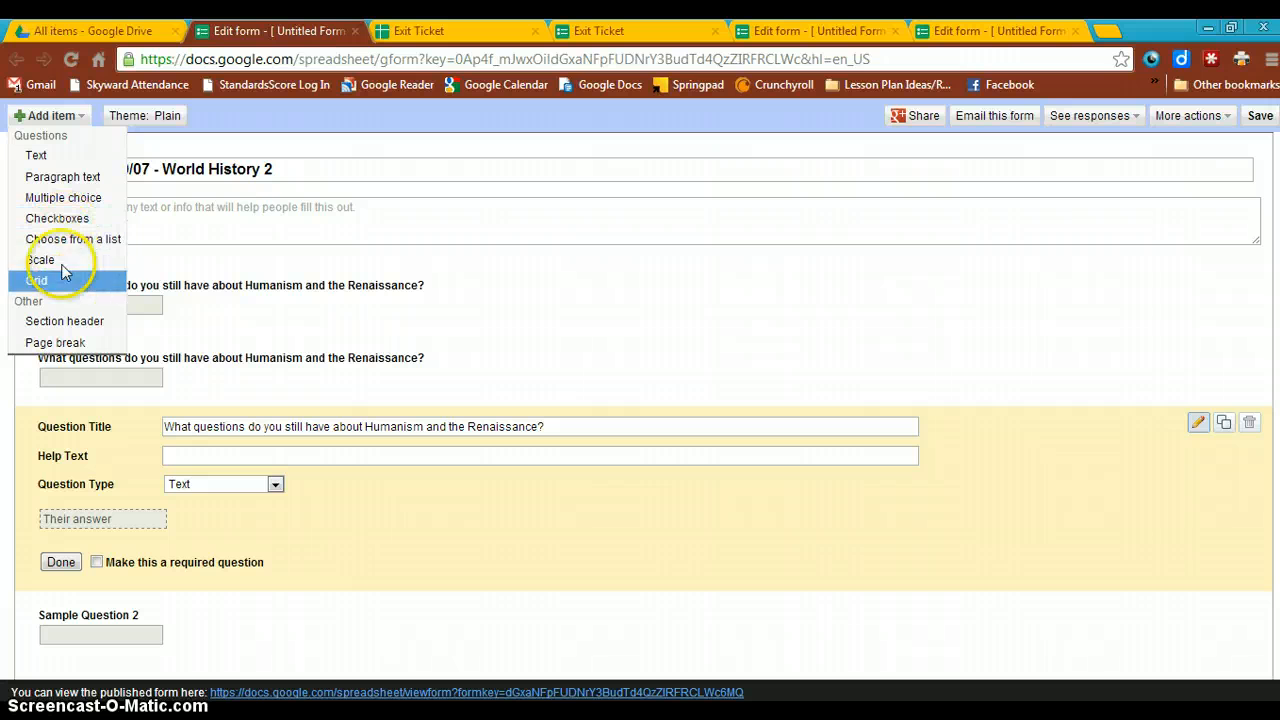
click(100, 322)
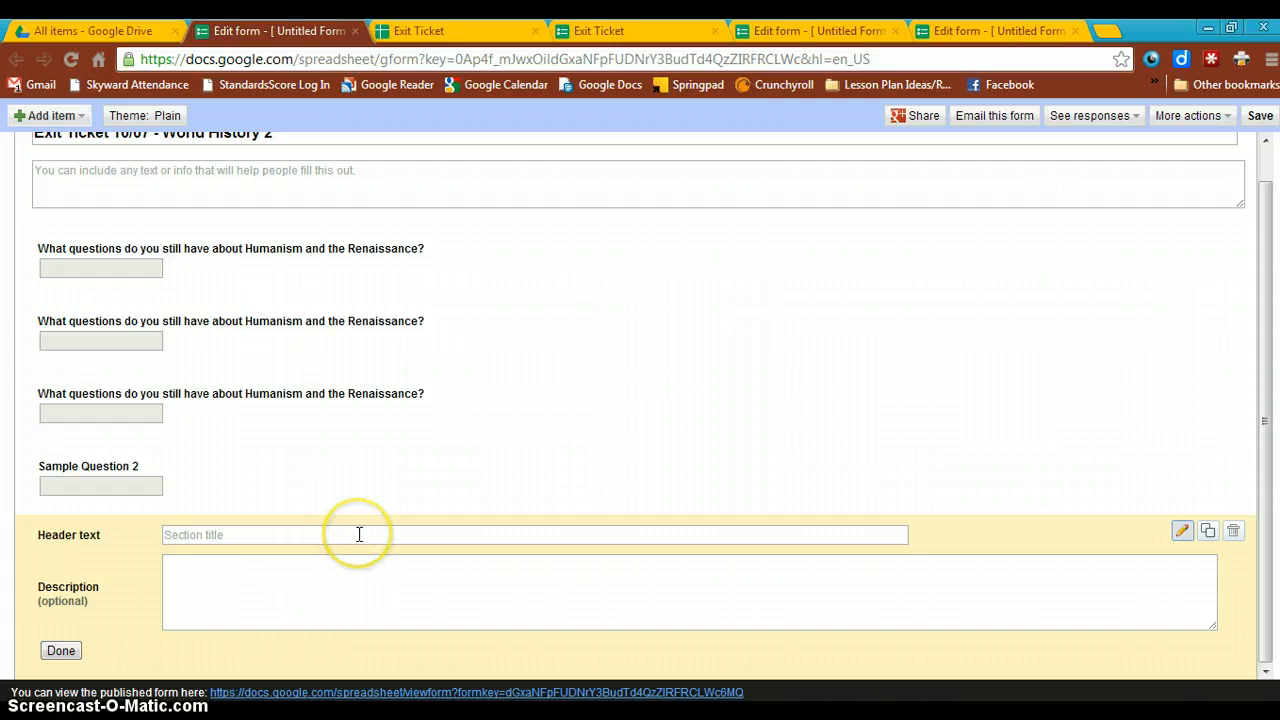
scroll(424, 535, up, 1)
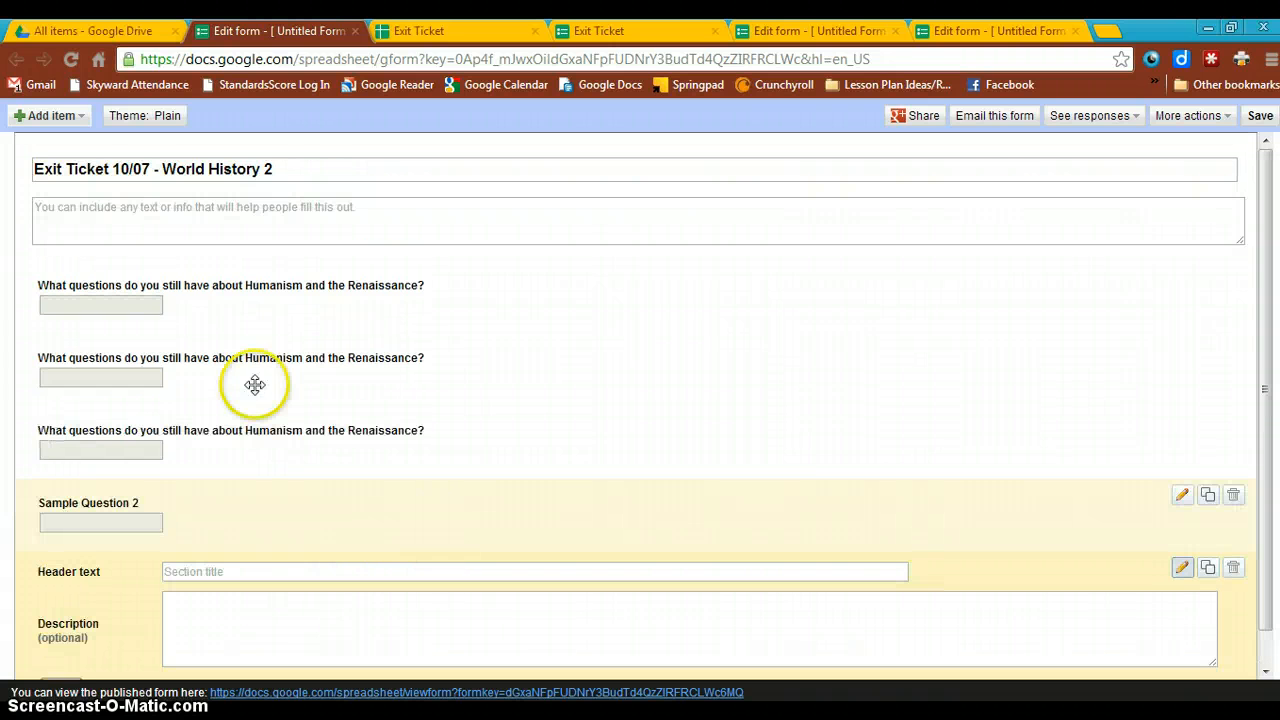
click(75, 118)
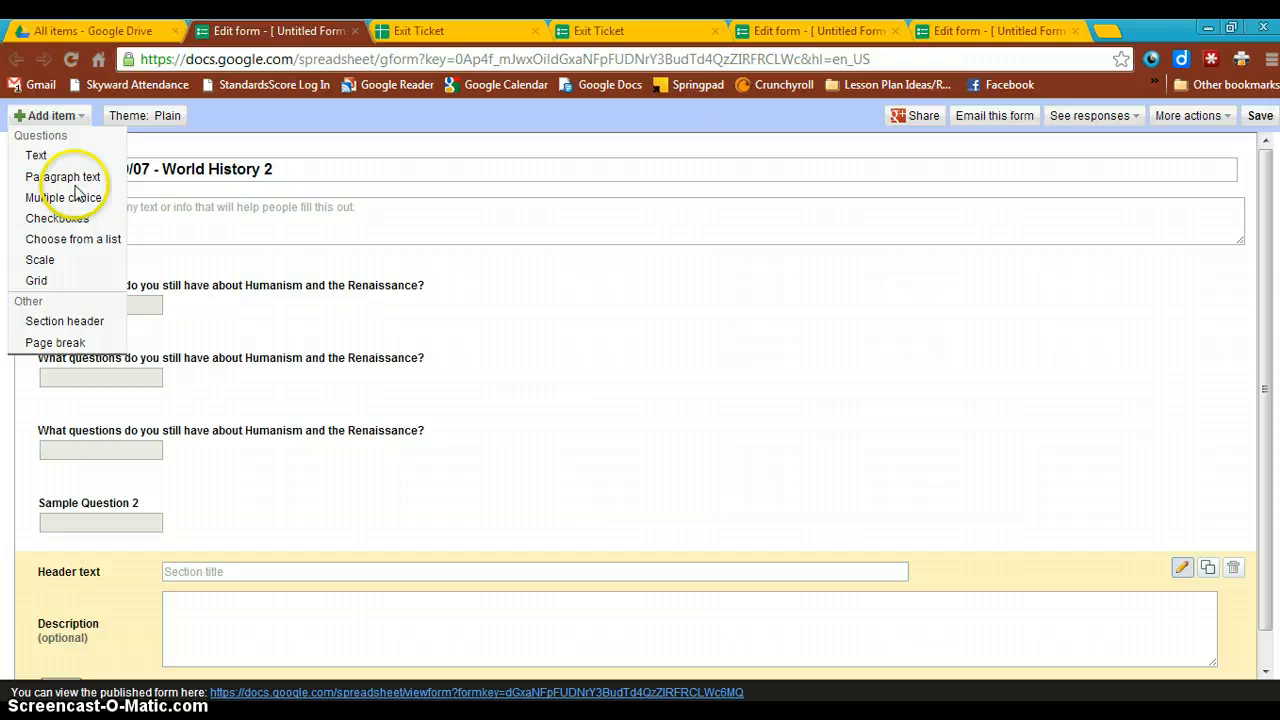
click(66, 345)
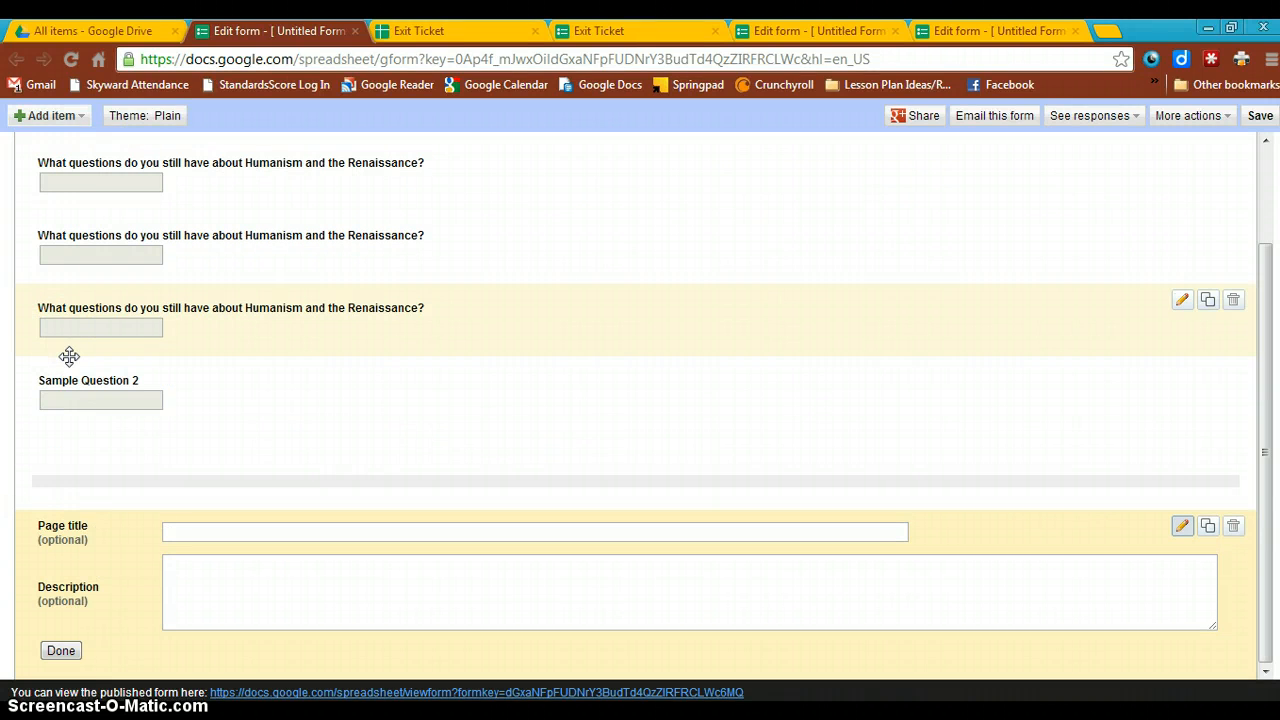
- Delete the page break at the end of the form and one duplicate of the Humanism and the Renaissance question
click(1233, 526)
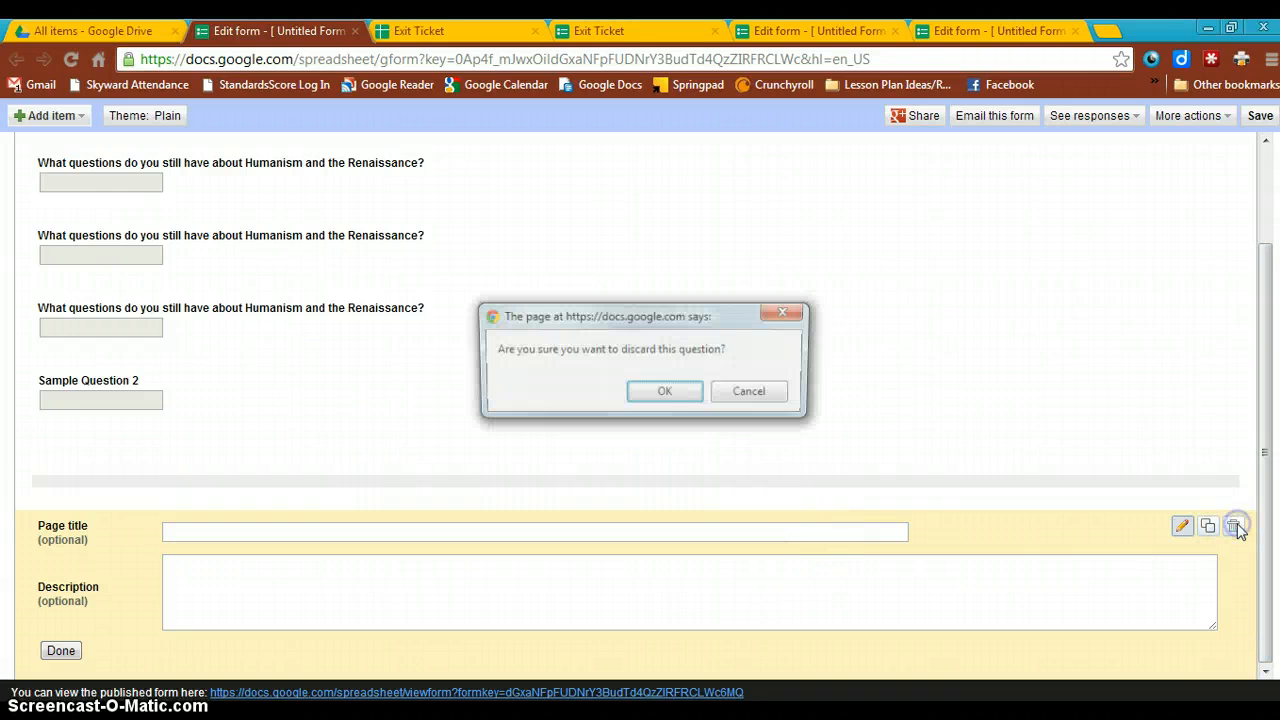
click(652, 392)
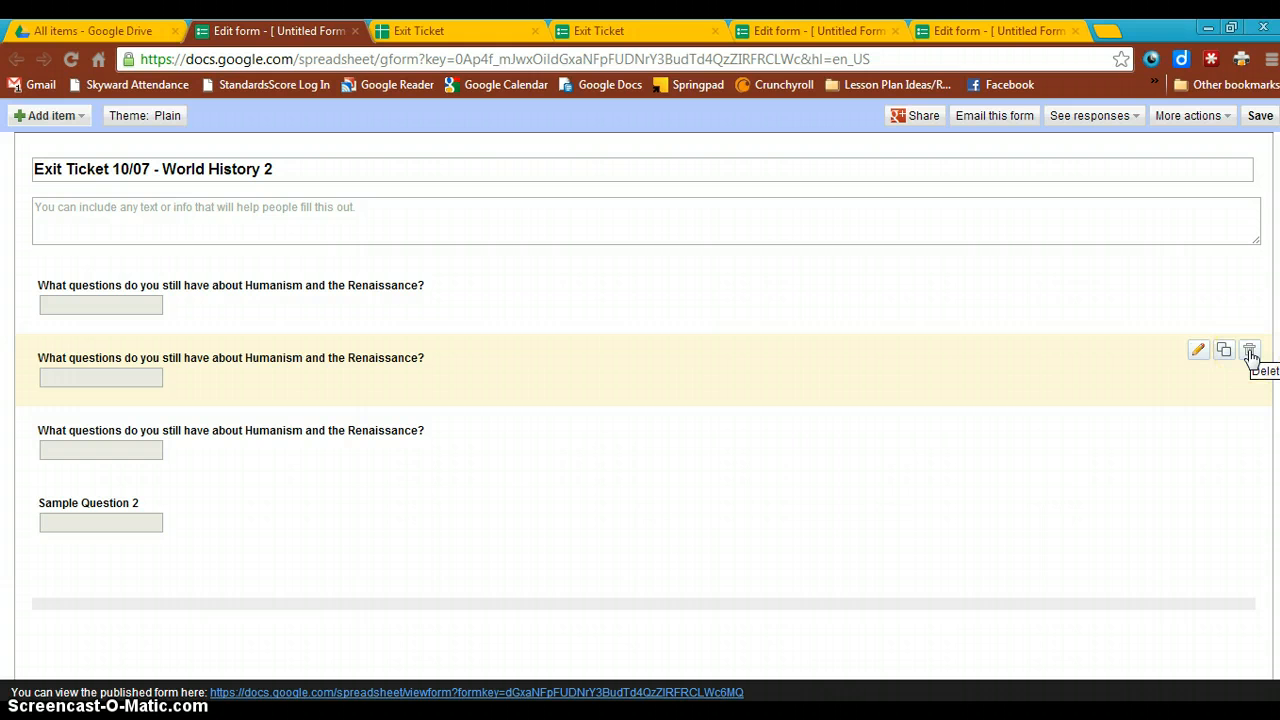
click(1250, 352)
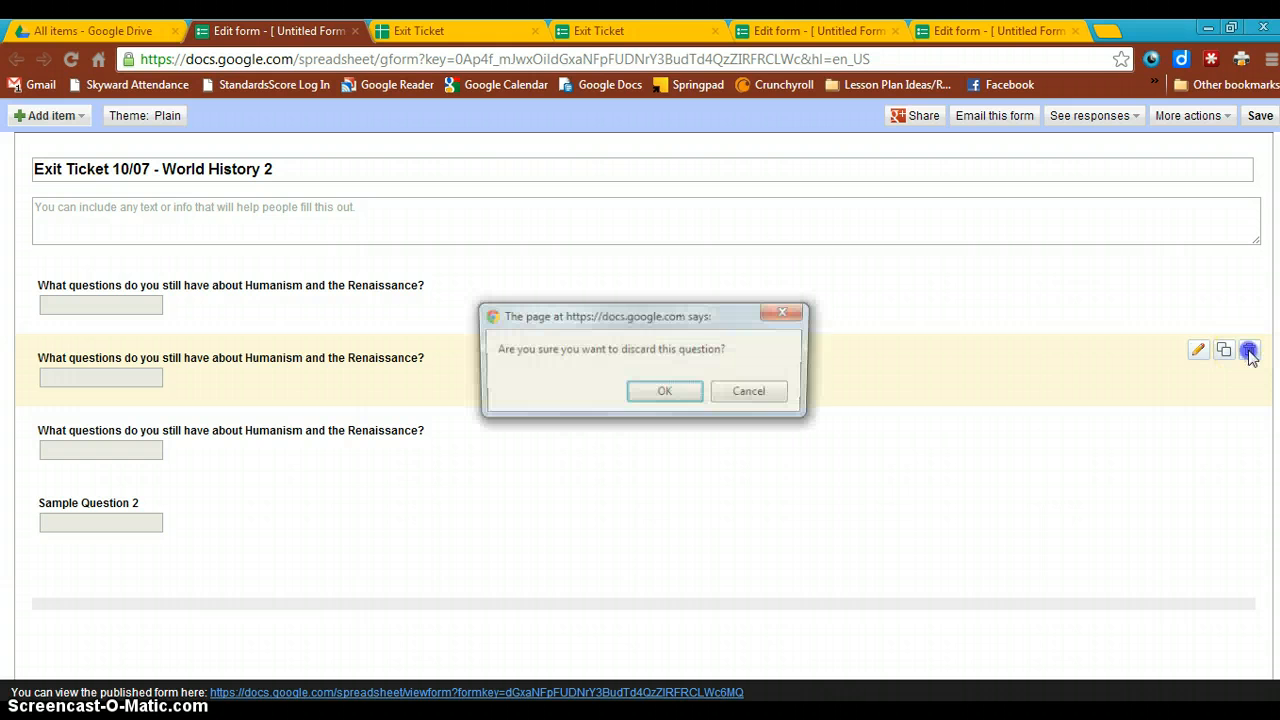
click(650, 391)
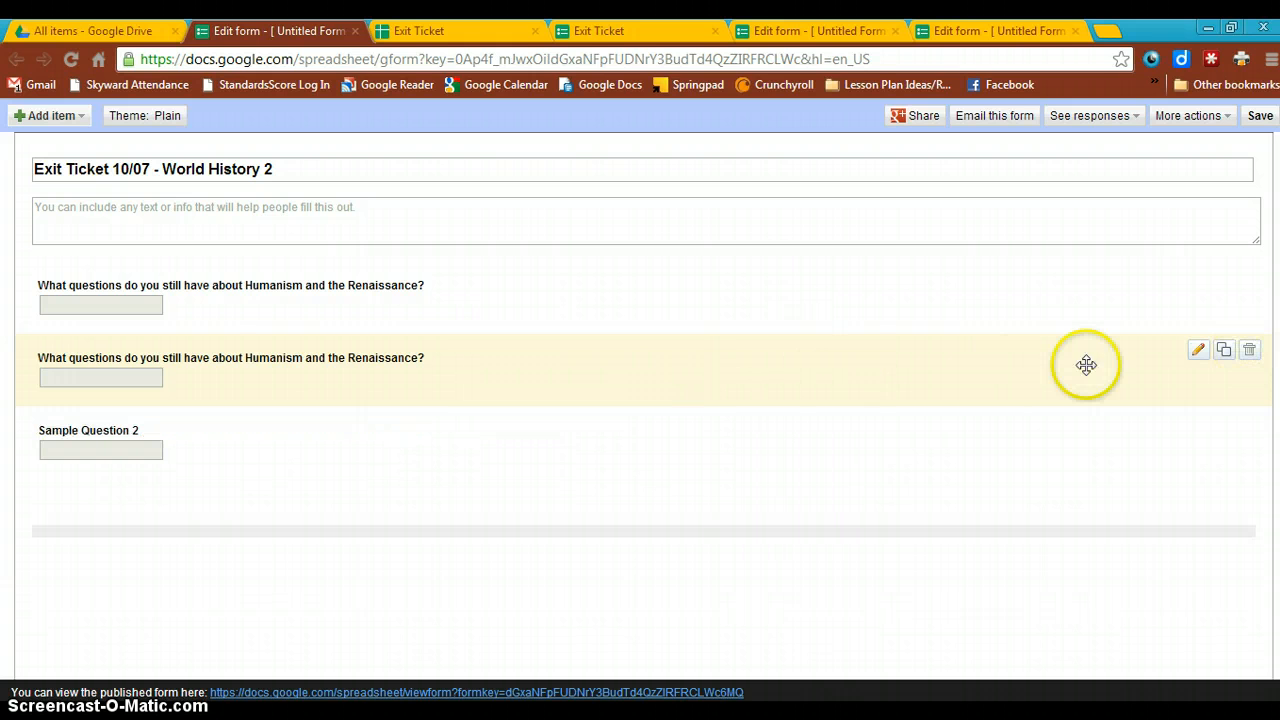
- Make the second Humanism and the Renaissance question a required question
click(1198, 352)
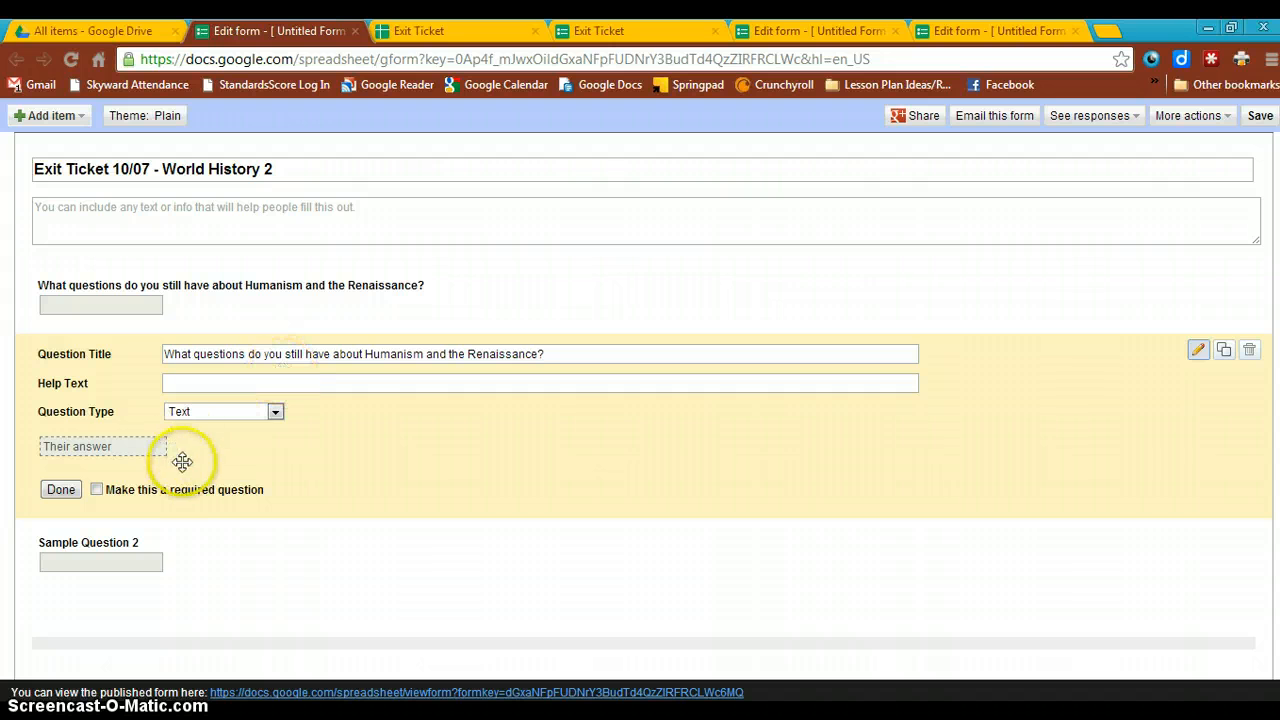
click(98, 490)
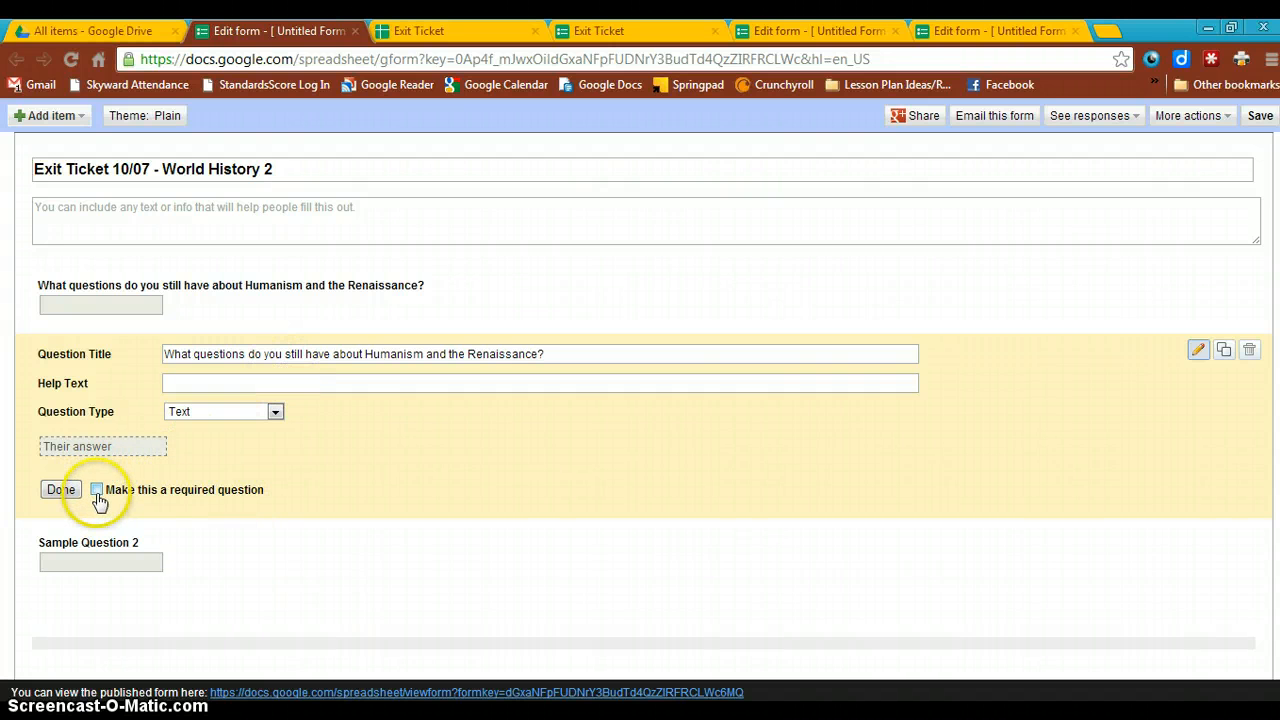
click(97, 490)
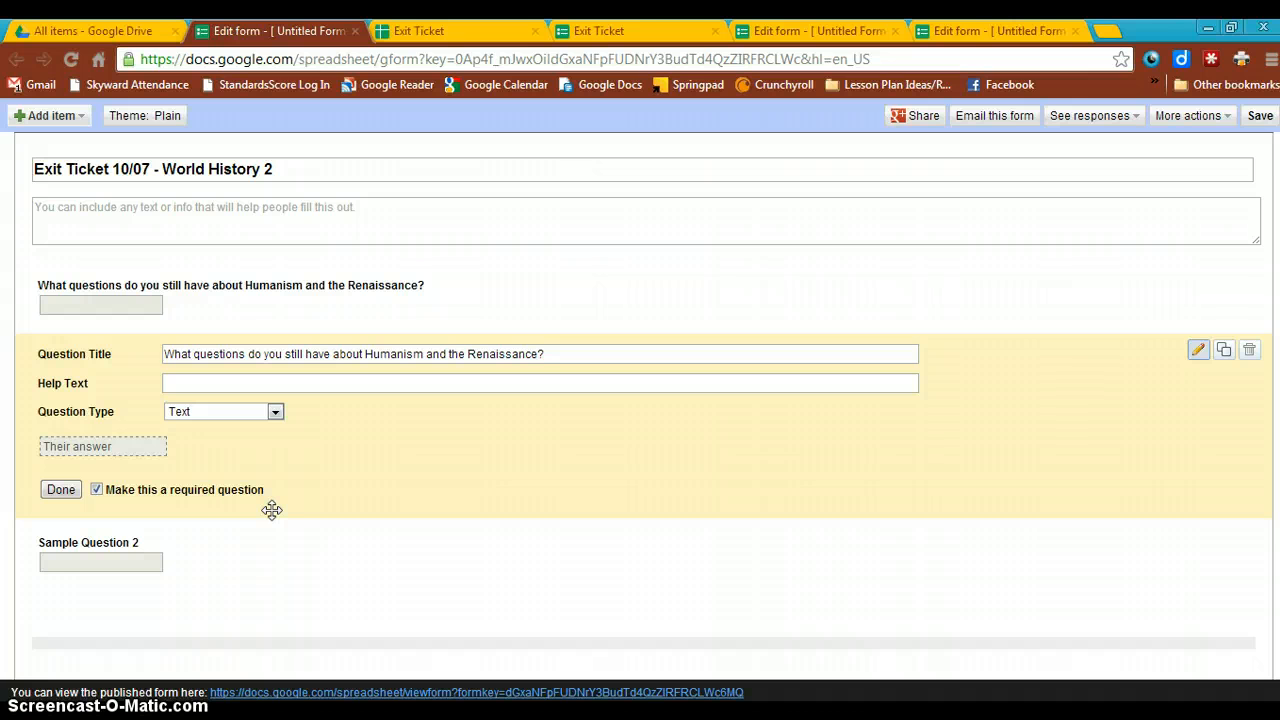
click(61, 489)
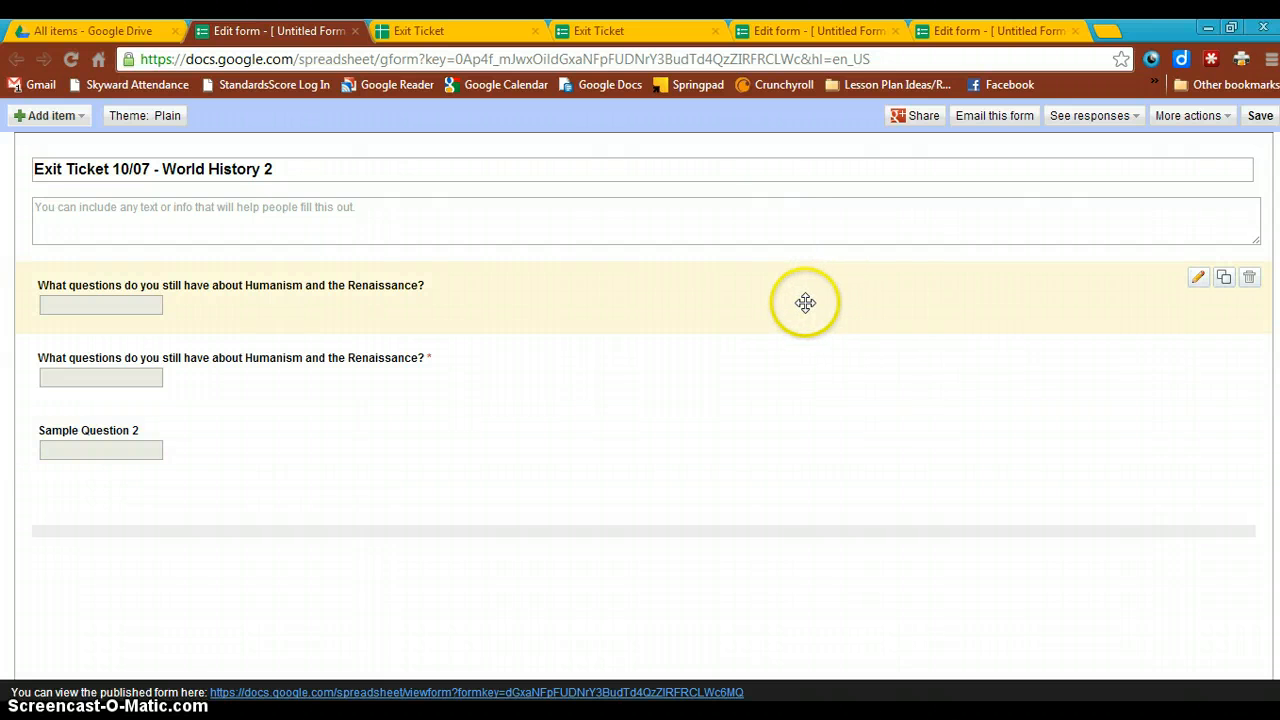
- Browse the available form themes and apply the Books Classic theme to the exit ticket
click(141, 118)
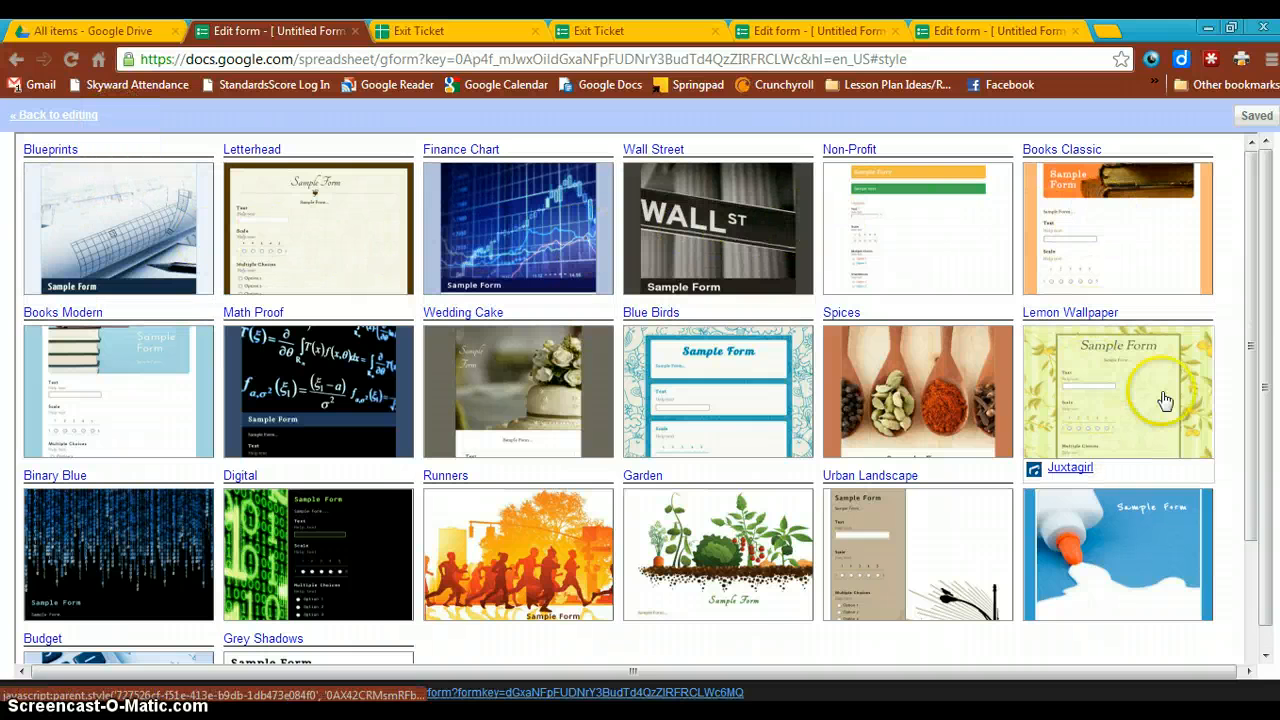
drag(1240, 200, 1248, 388)
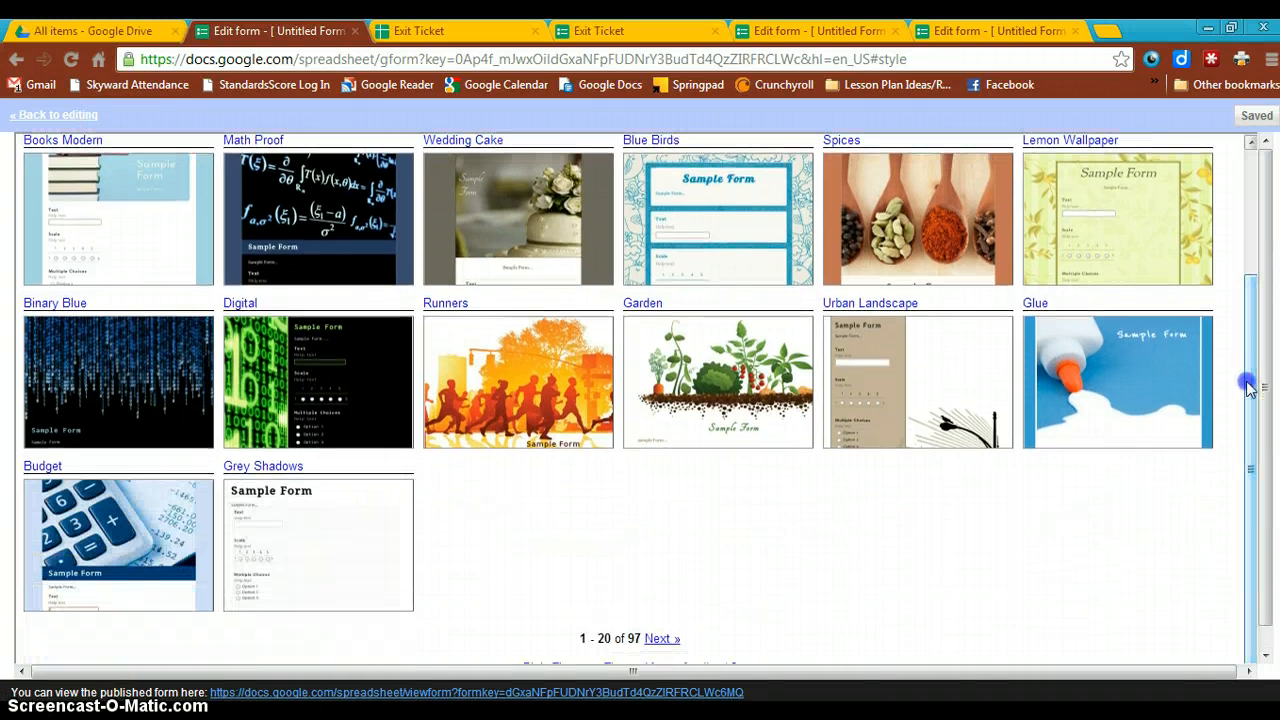
click(656, 639)
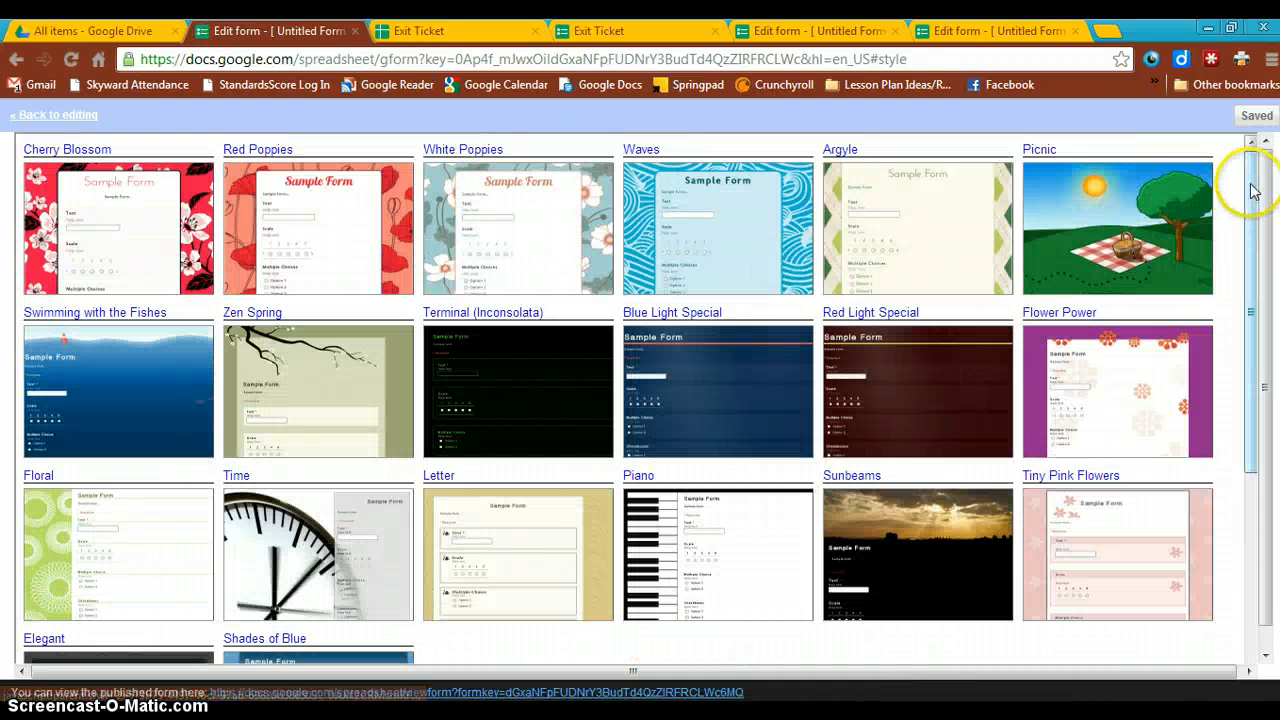
mouse_move(1253, 190)
mouse_down()
mouse_move(1246, 346)
mouse_move(1248, 180)
mouse_up()
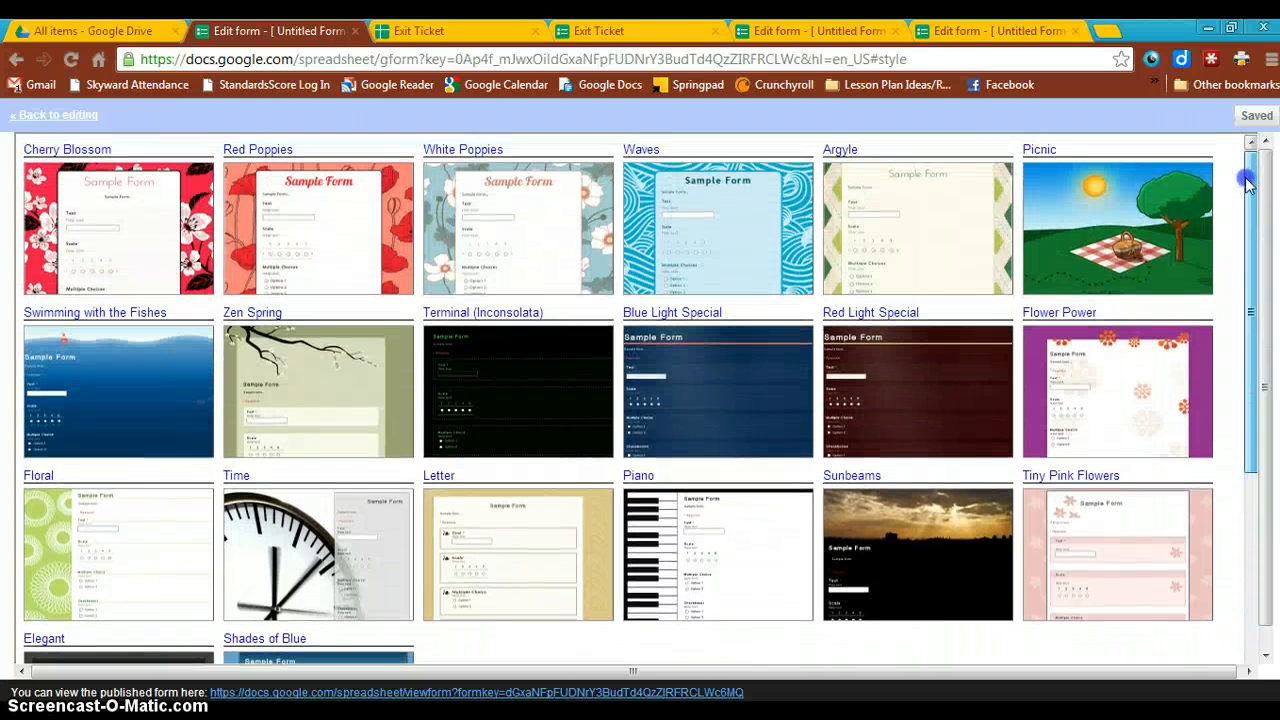
scroll(580, 585, down, 3)
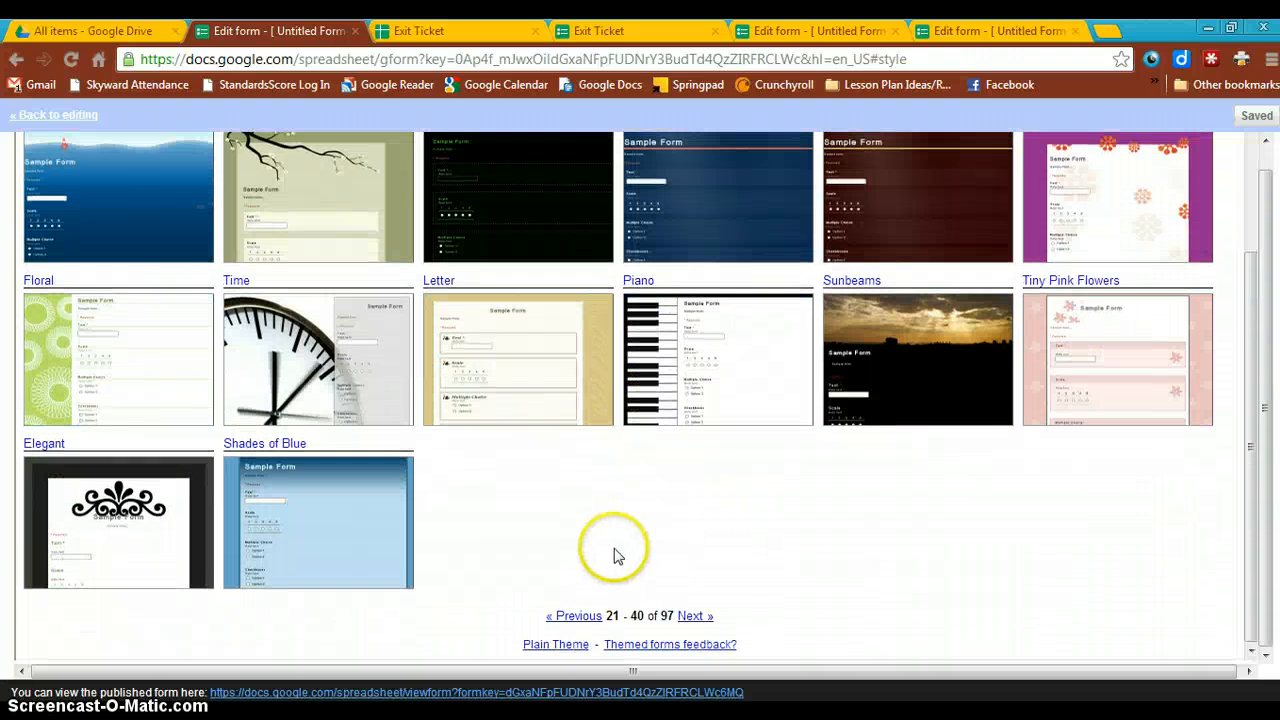
click(580, 615)
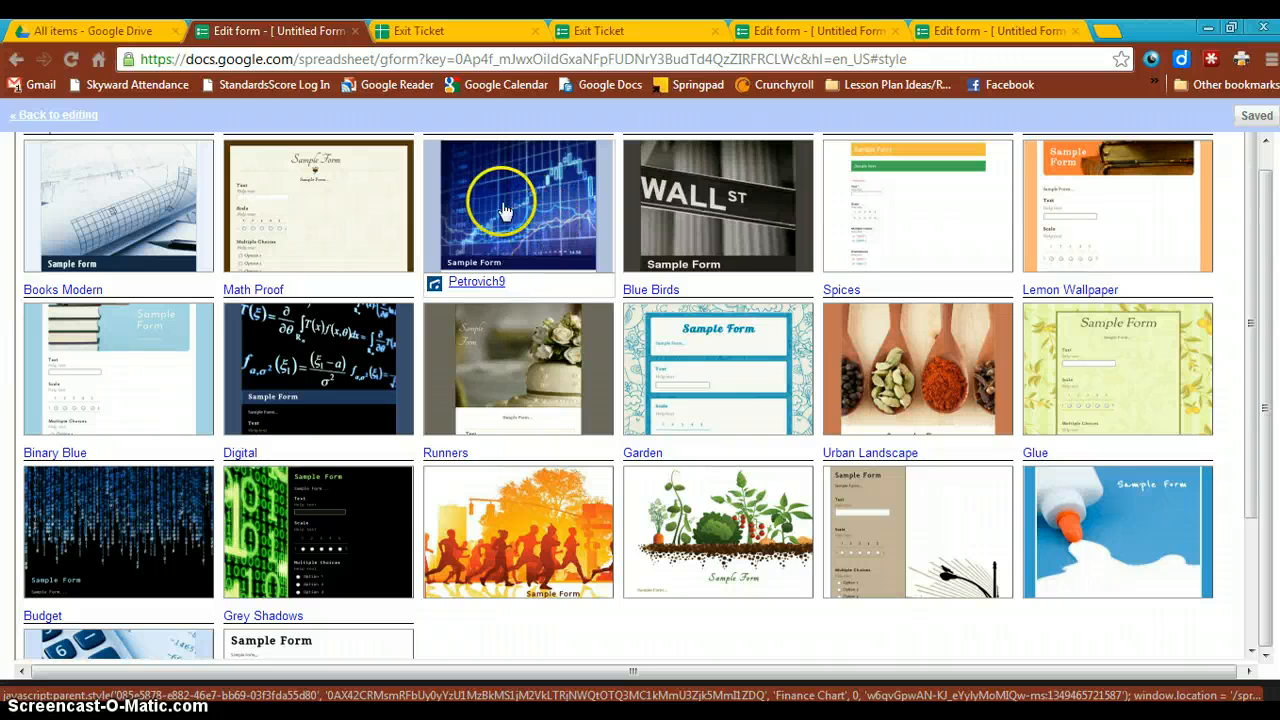
click(1183, 207)
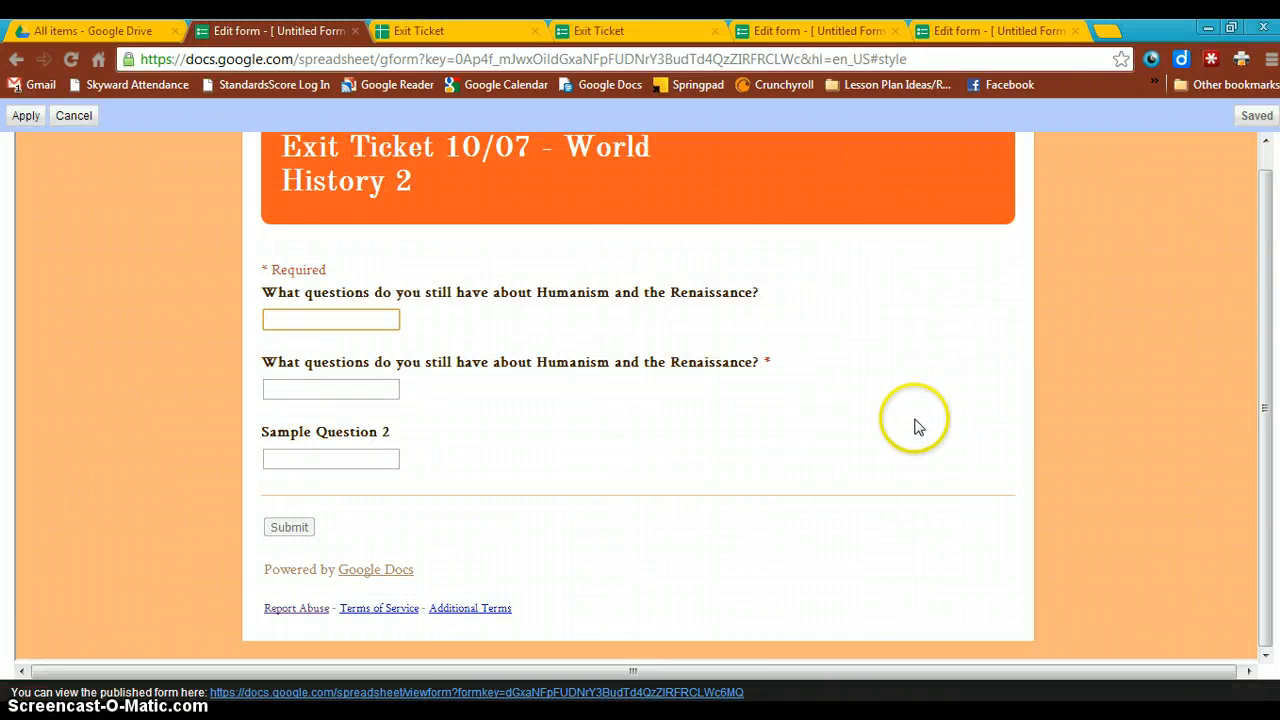
scroll(685, 322, up, 1)
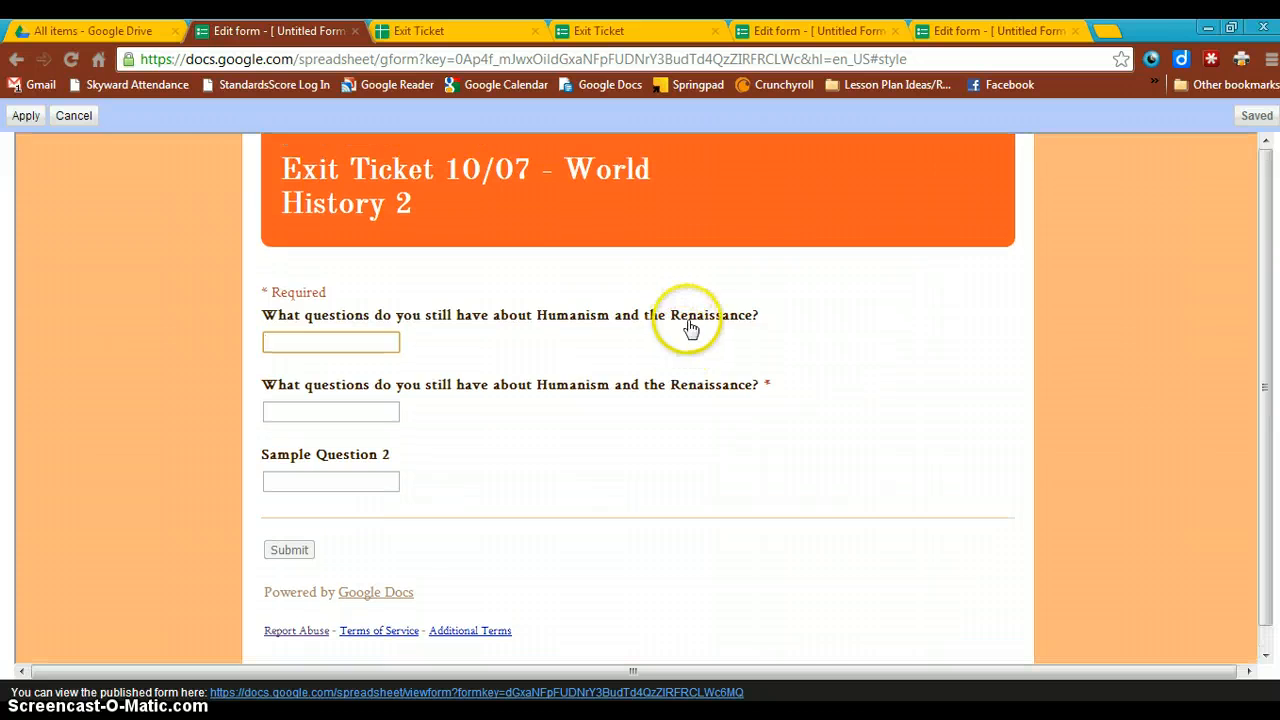
click(25, 116)
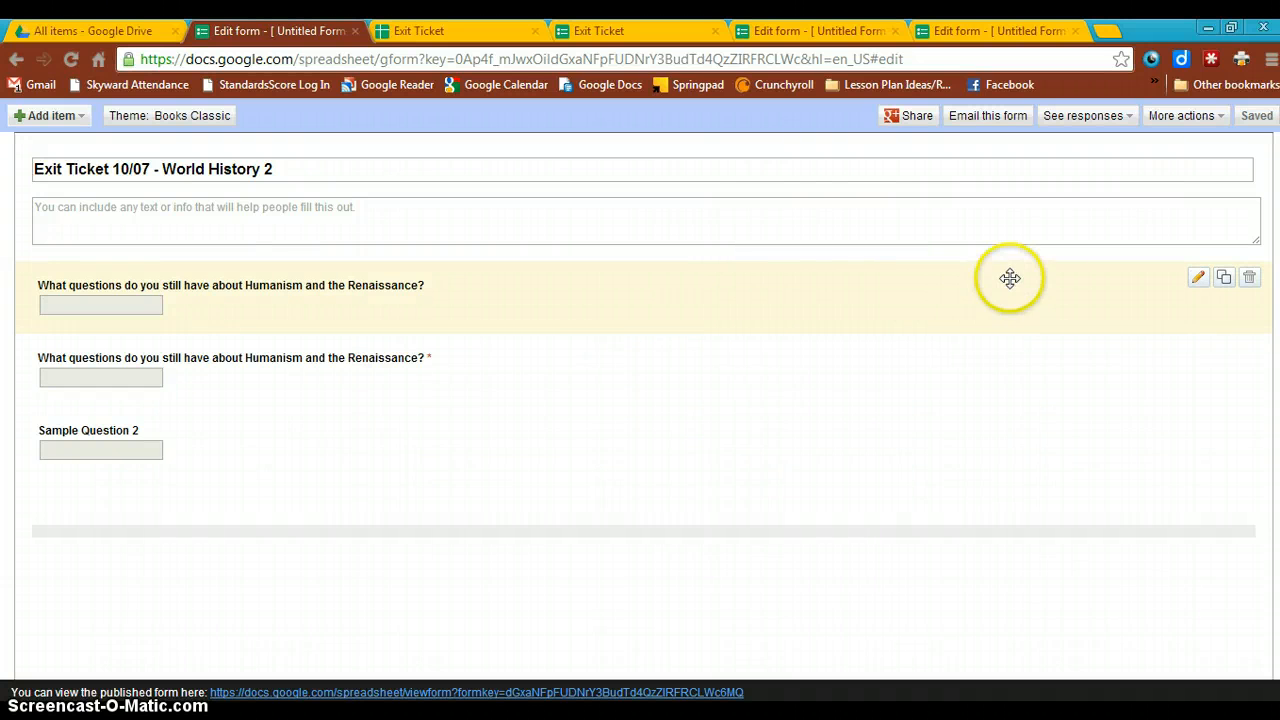
- Change the title of the form's first question to "First Name"
click(1196, 279)
drag(609, 277, 35, 262)
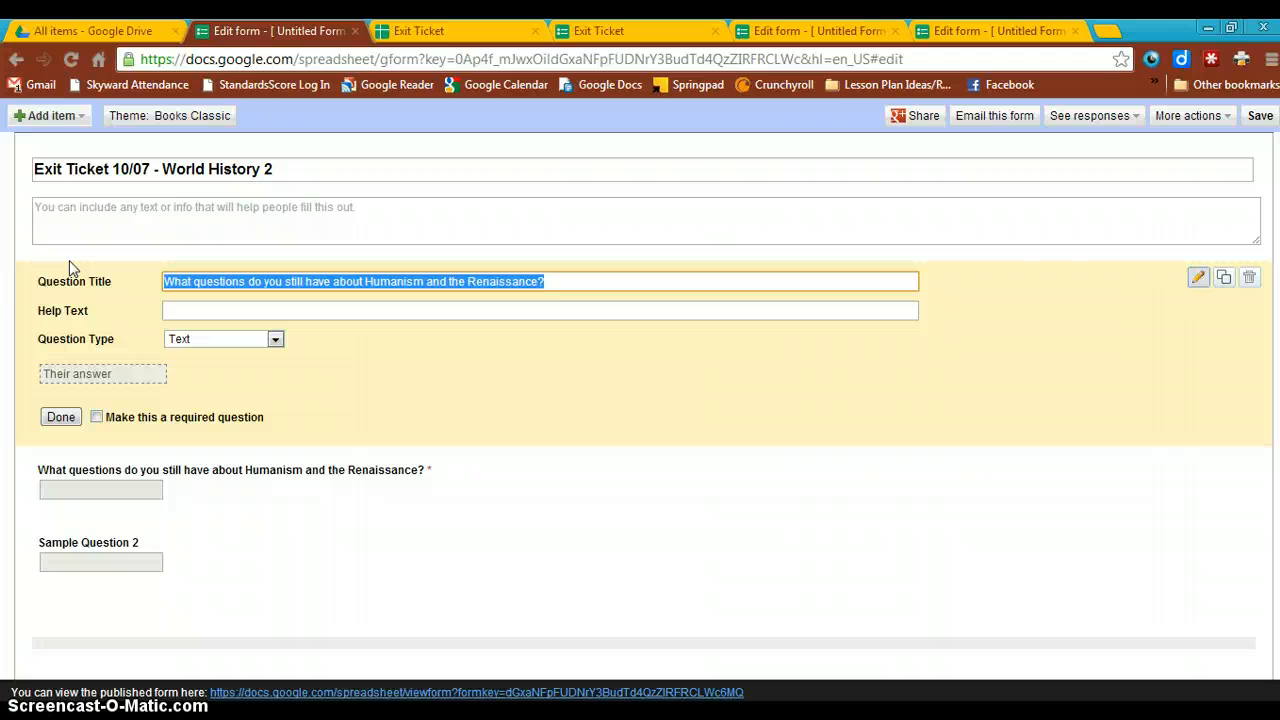
text(First Name)
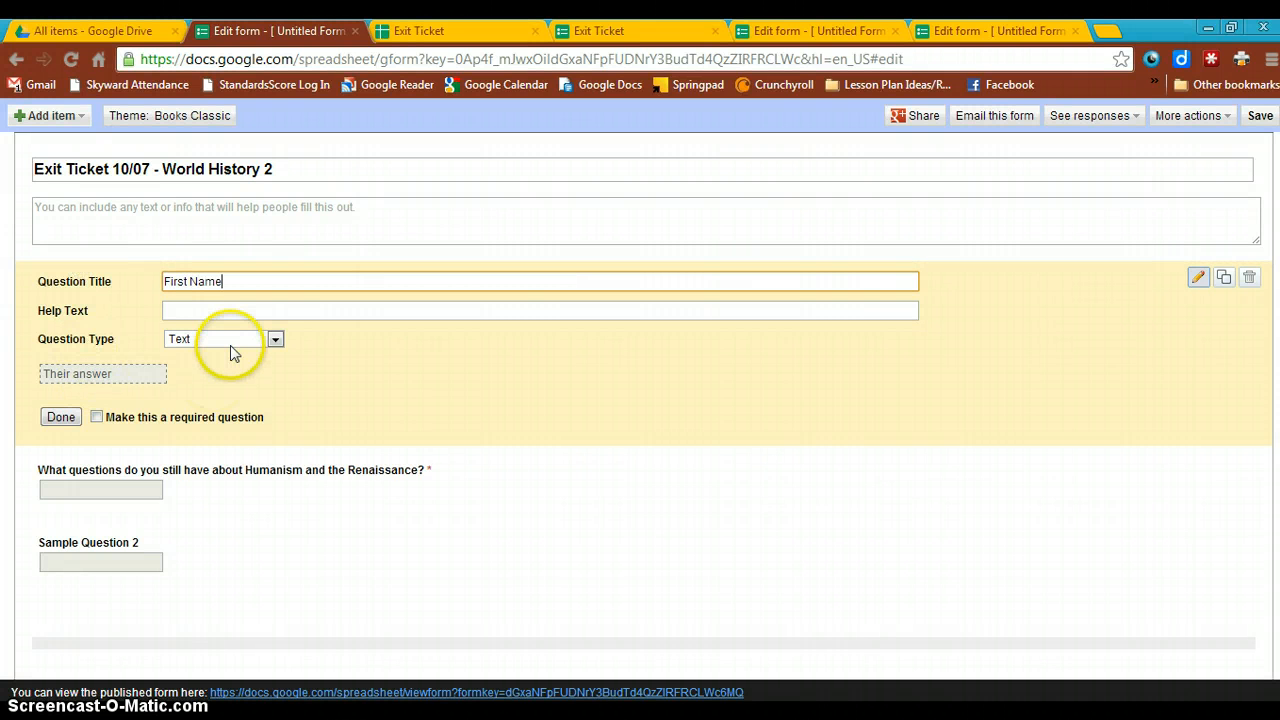
click(61, 417)
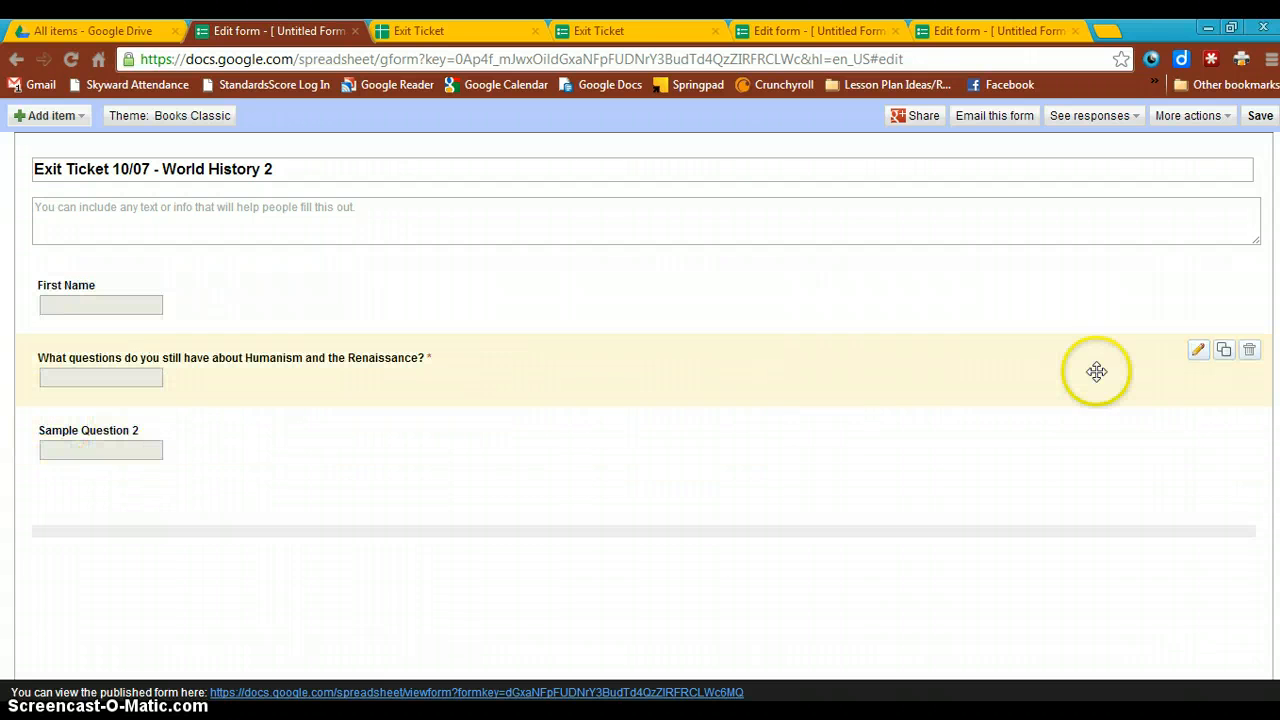
- Change the title of the required second question to "Last Name"
click(1196, 352)
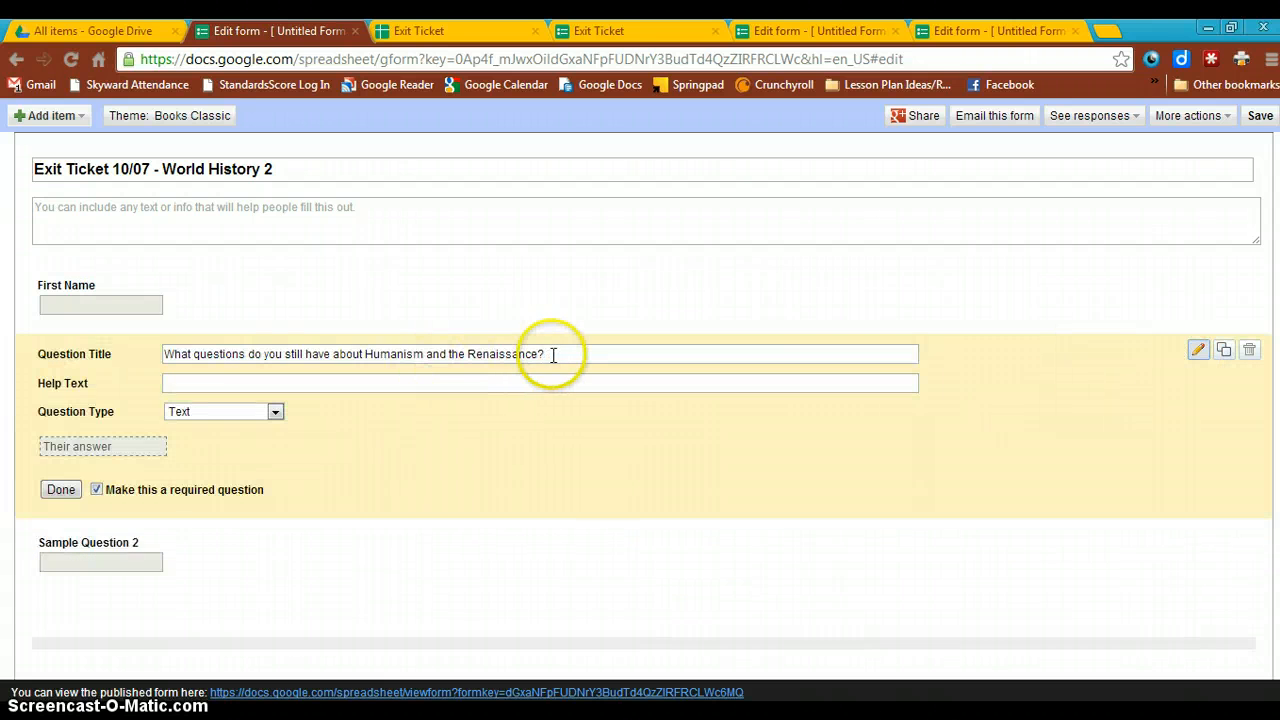
drag(544, 354, 36, 350)
text(Last Name)
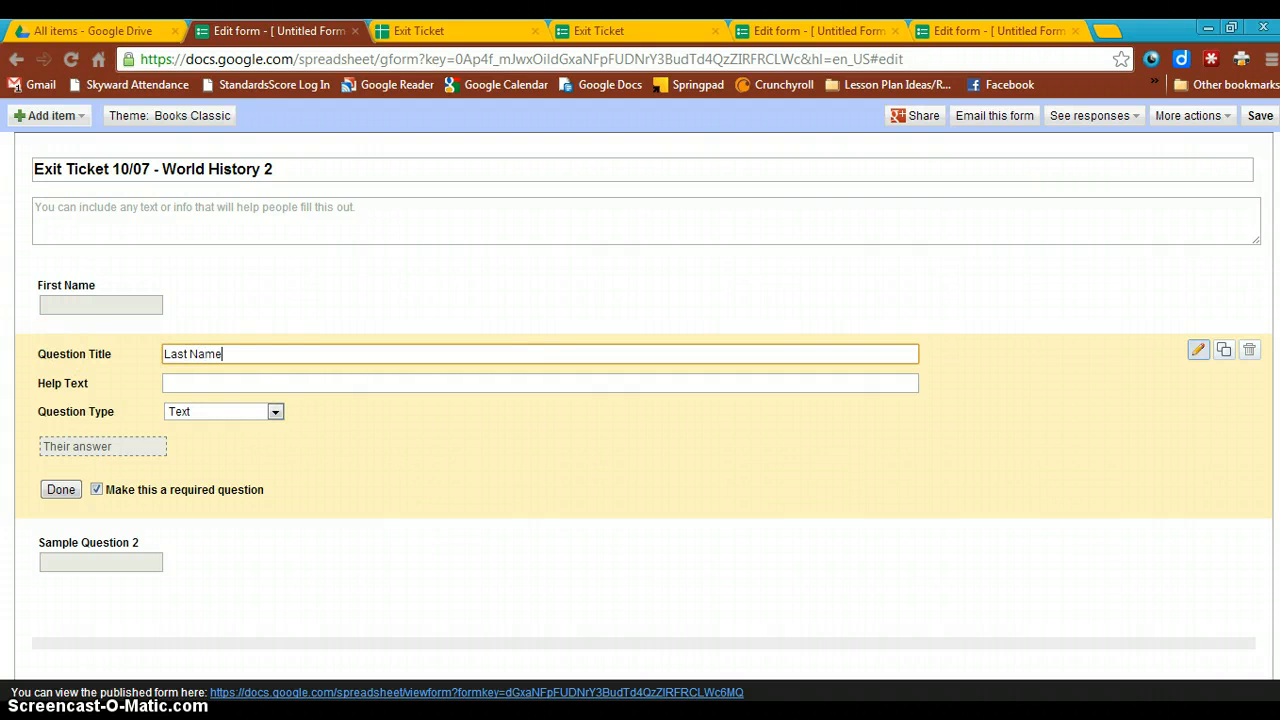
click(1199, 351)
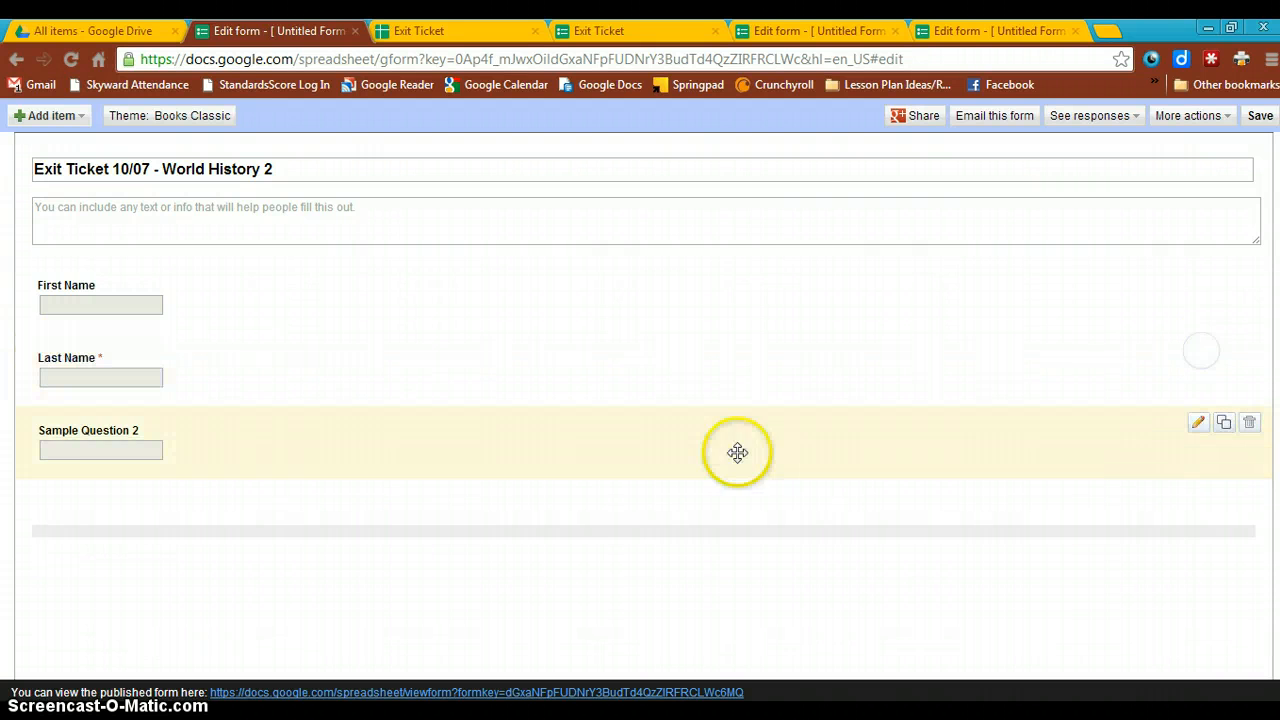
- Retitle Sample Question 2 as "Class Period" and set its question type to Choose from a list
click(1197, 423)
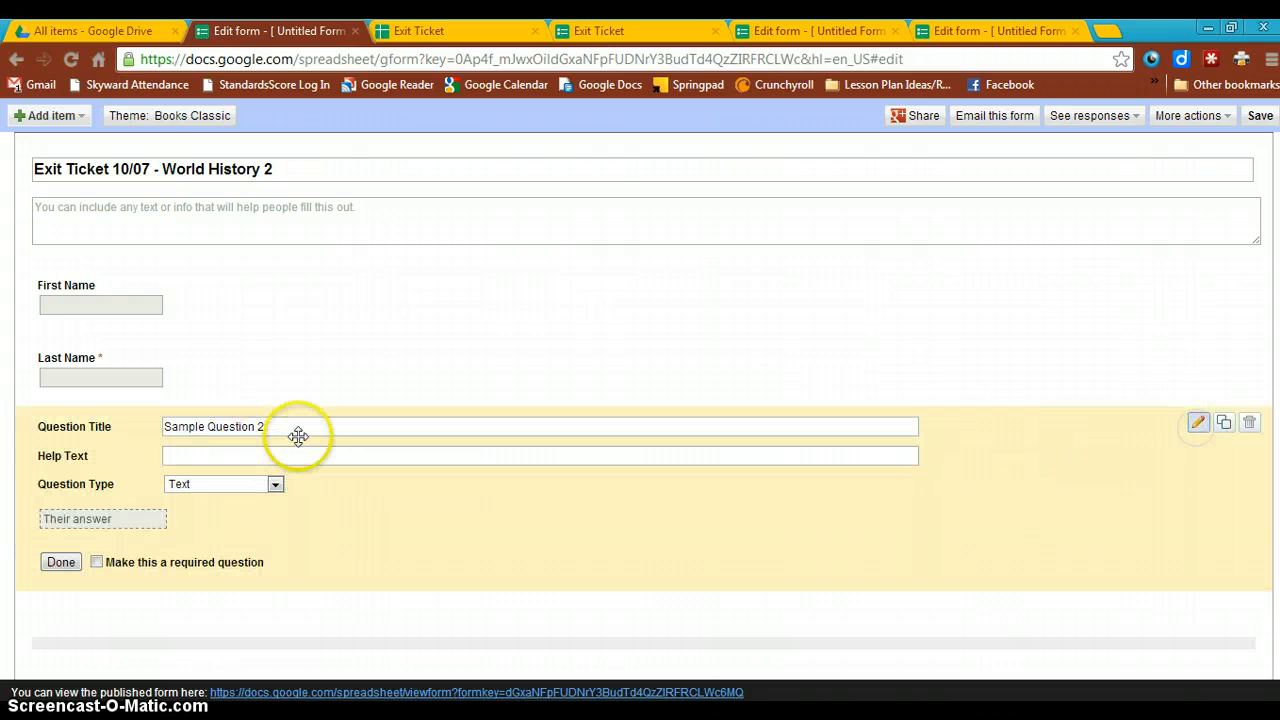
drag(297, 432, 206, 428)
text(Class Pe)
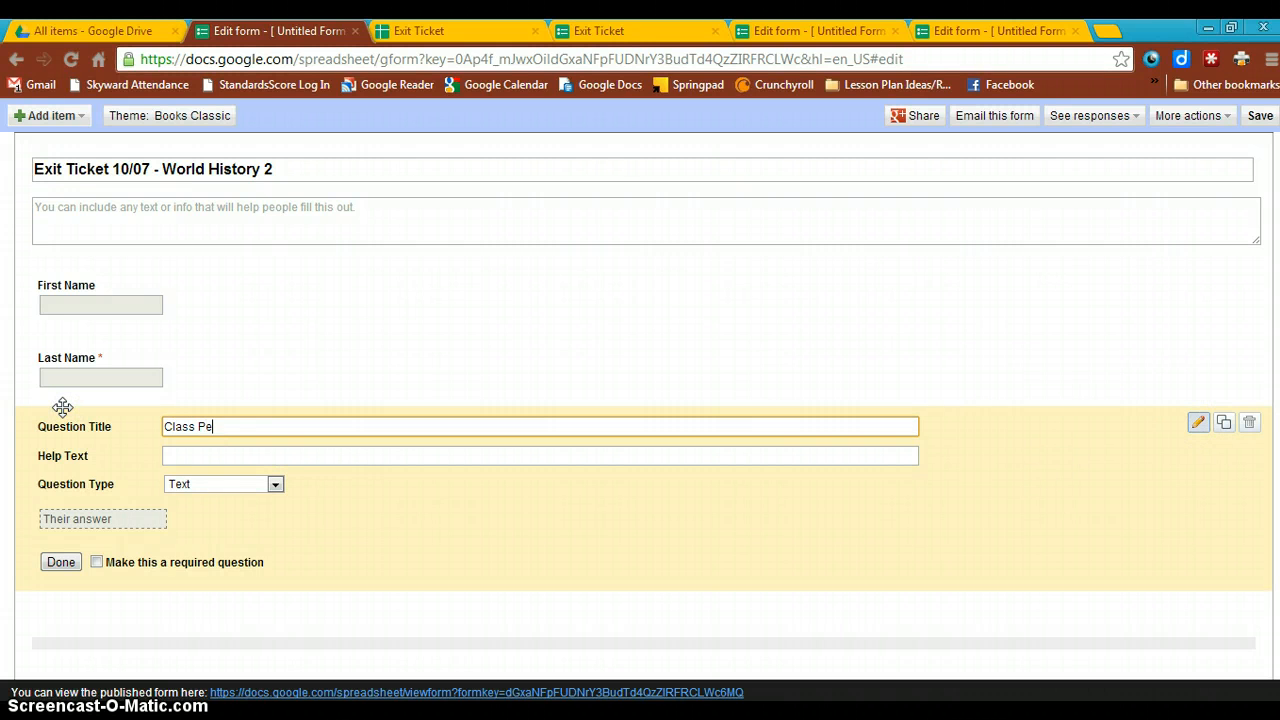
text(riod)
click(276, 484)
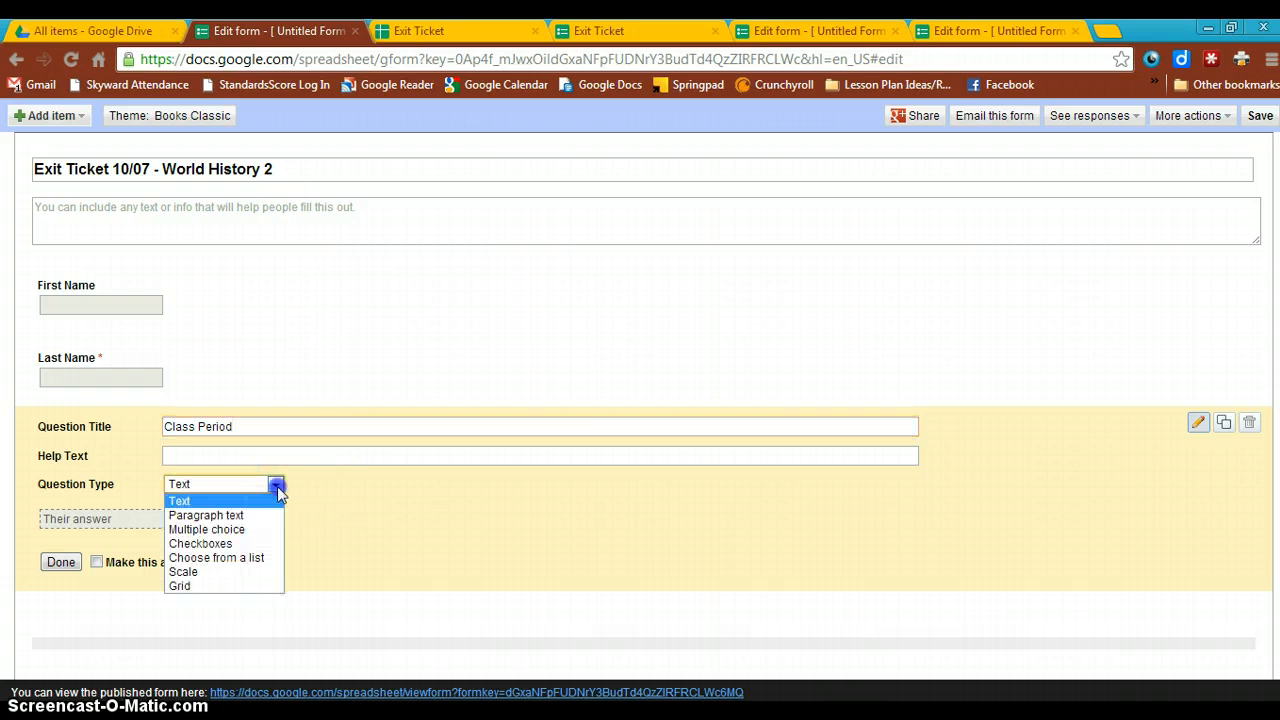
click(250, 557)
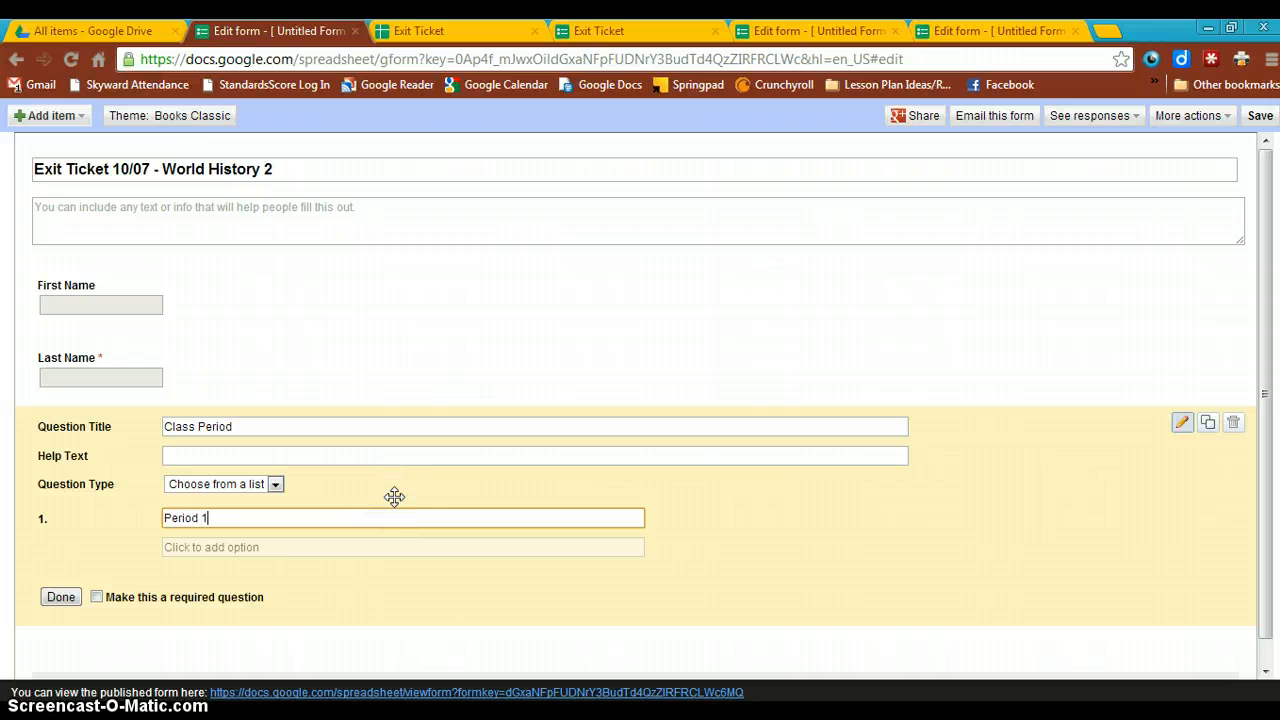
- Fill the Class Period list with the options Period 1, Period 2, Period 3 and Period 4, and make the question required
key(Return)
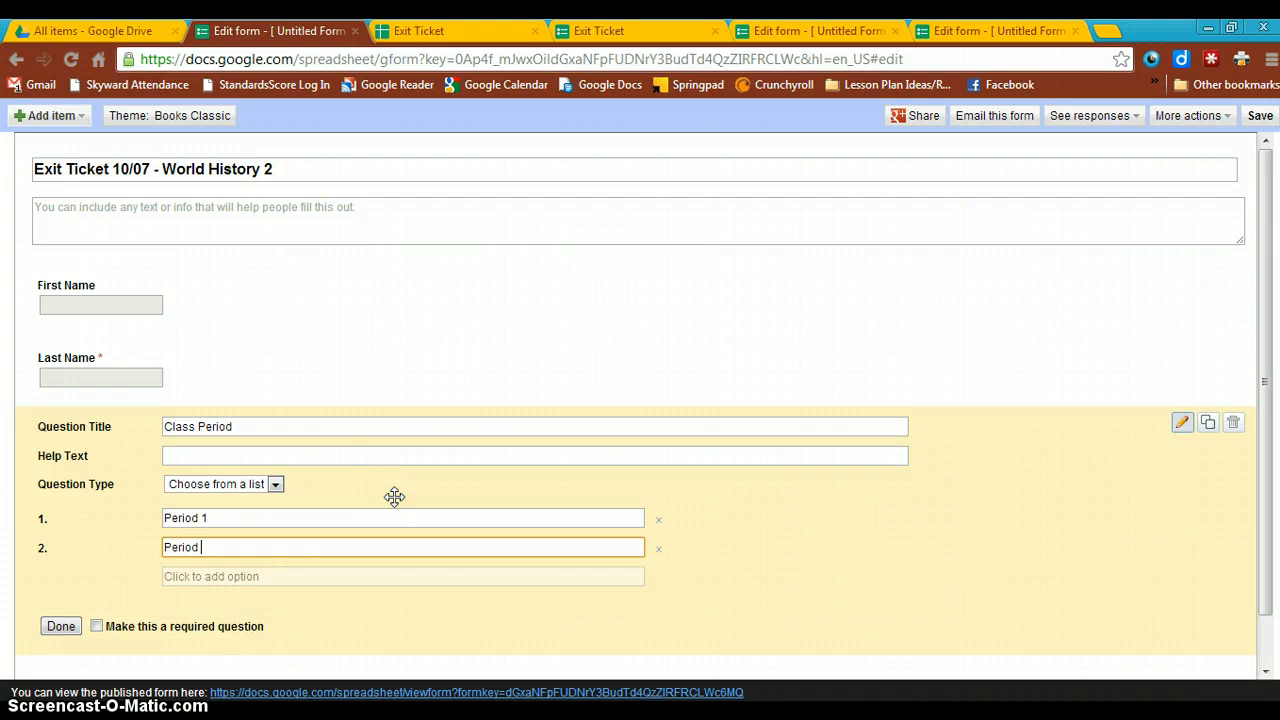
key(Return)
text(Period 3)
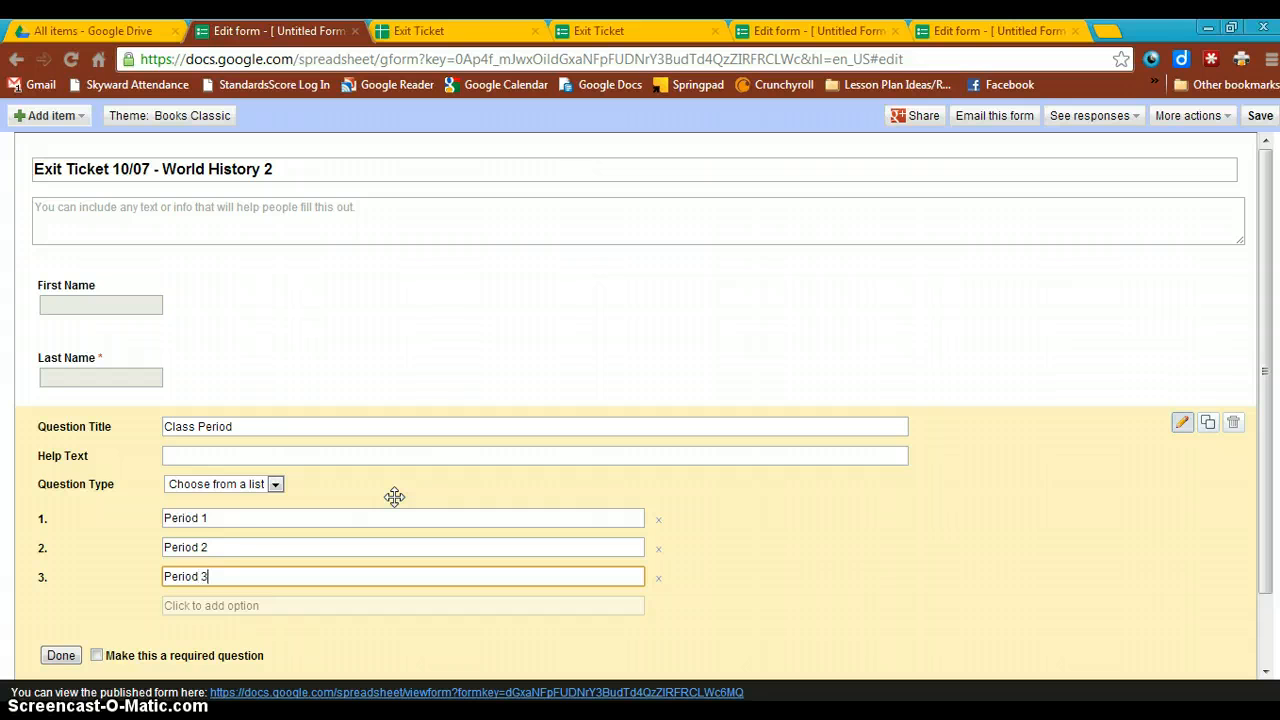
key(Return)
text(Period 4)
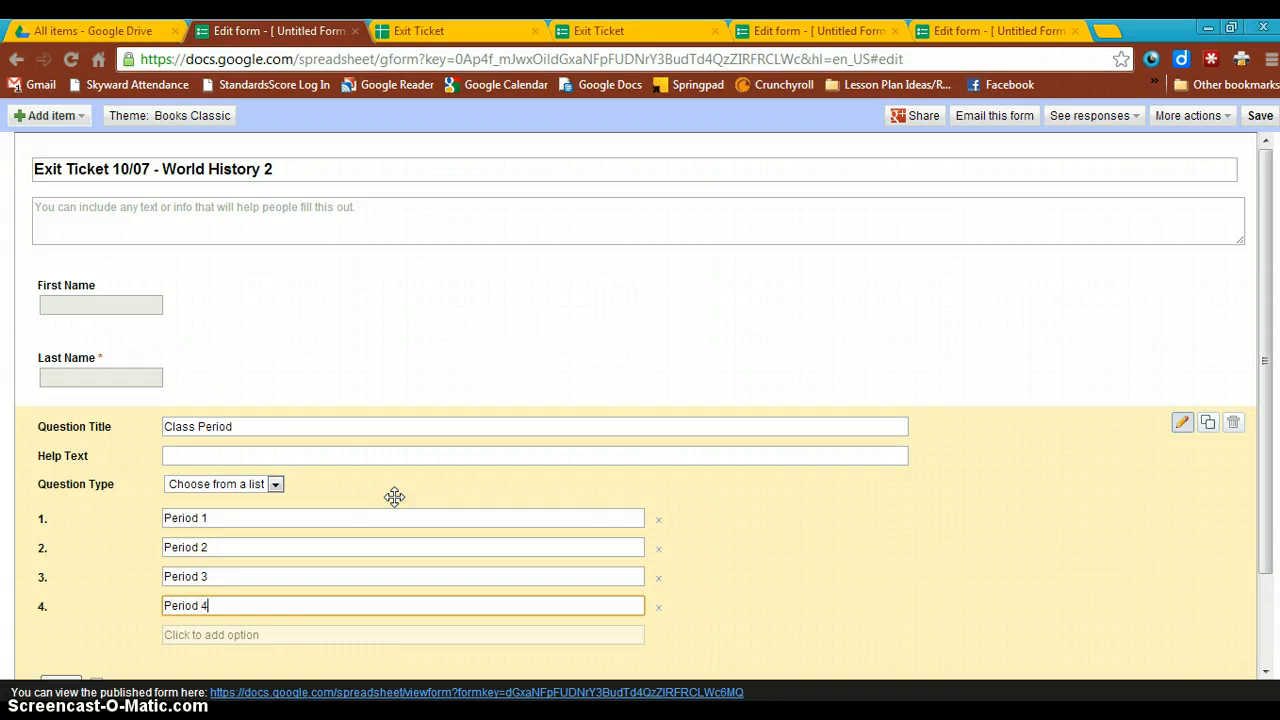
scroll(1005, 543, down, 1)
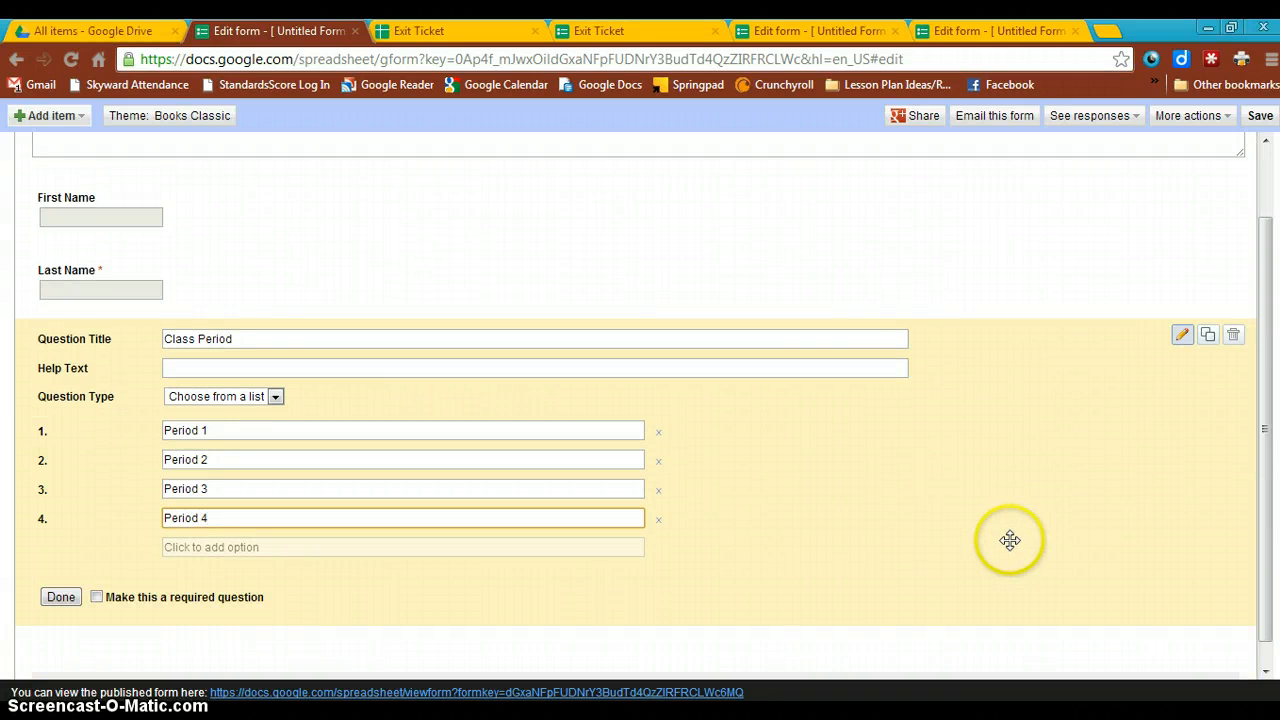
click(96, 597)
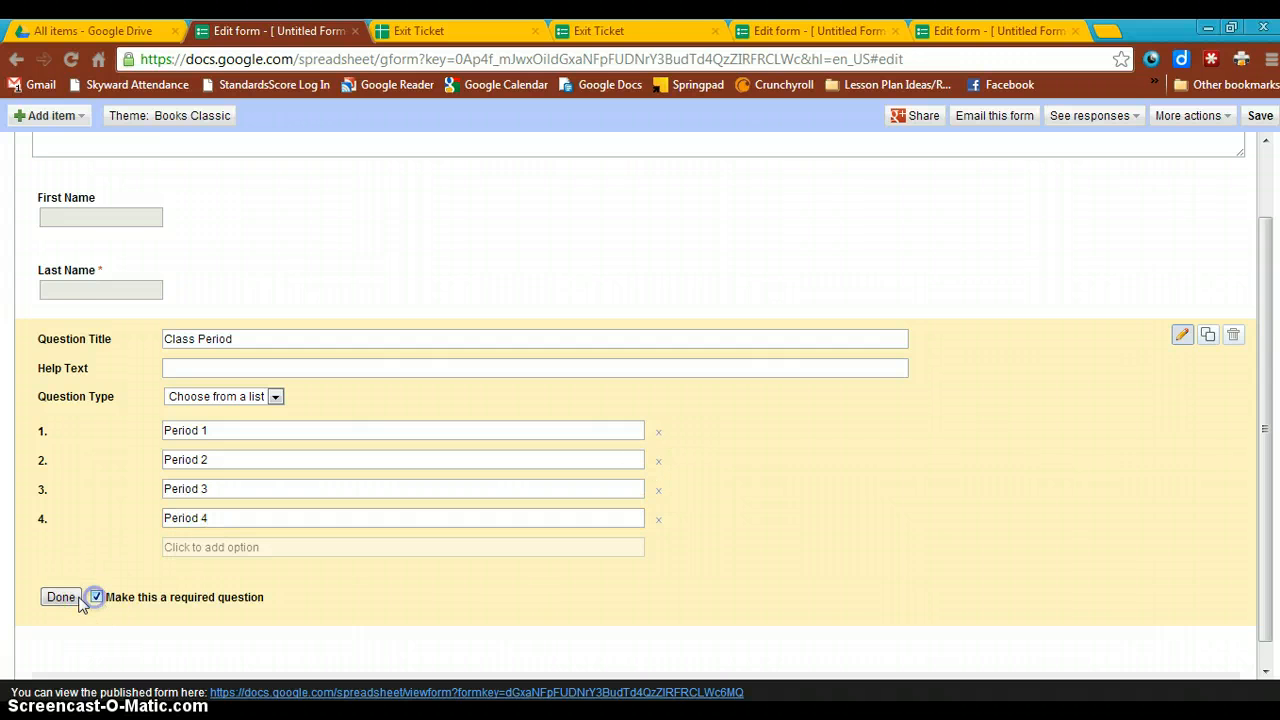
click(70, 597)
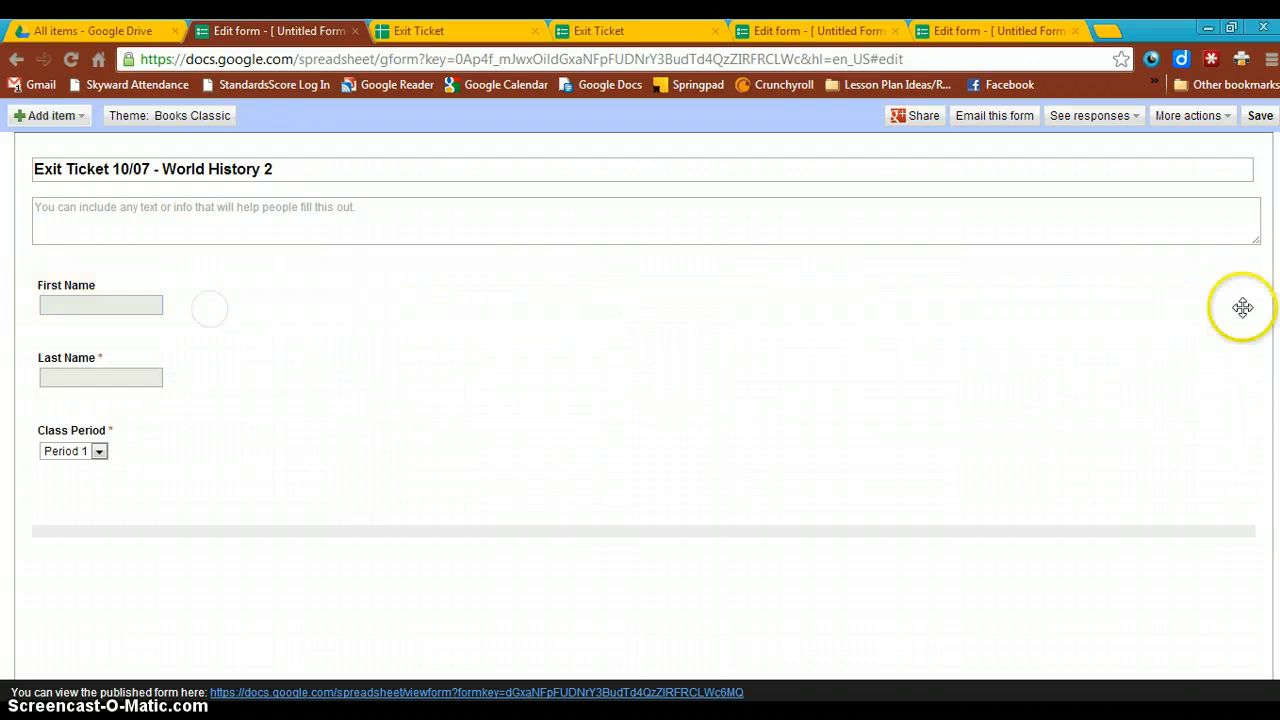
- Make the First Name question a required question
click(1197, 280)
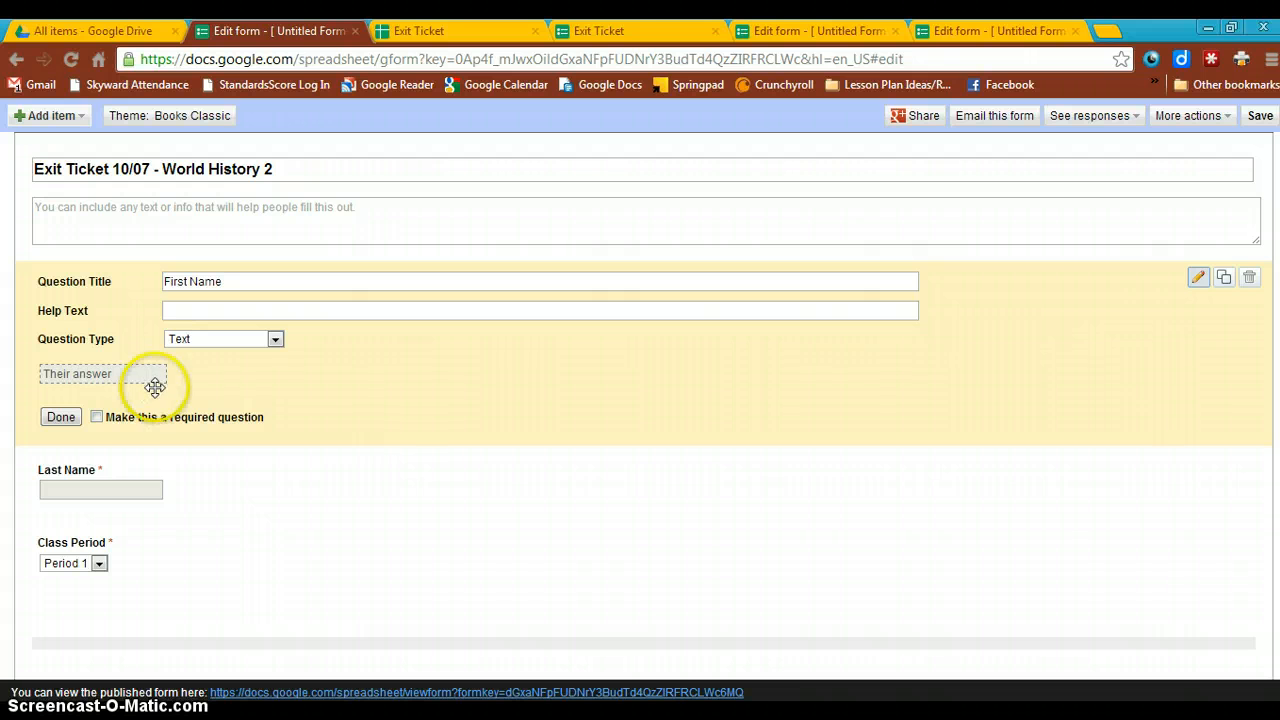
click(109, 420)
click(61, 417)
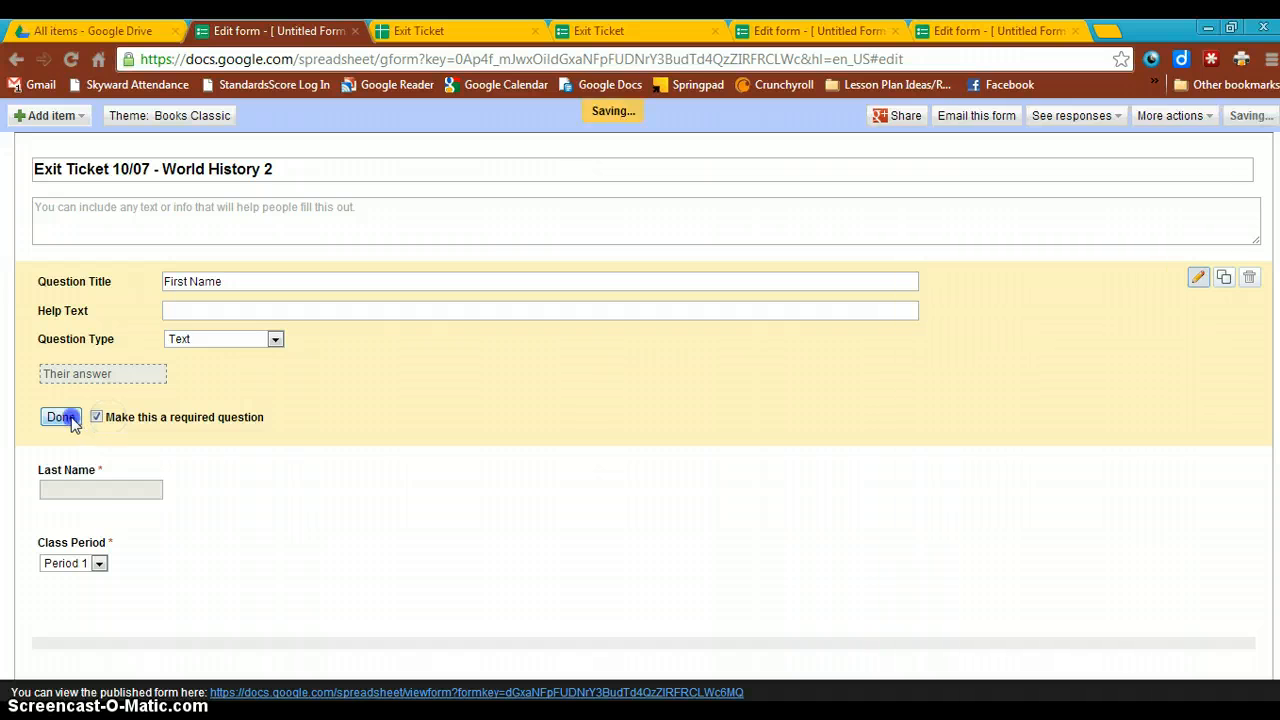